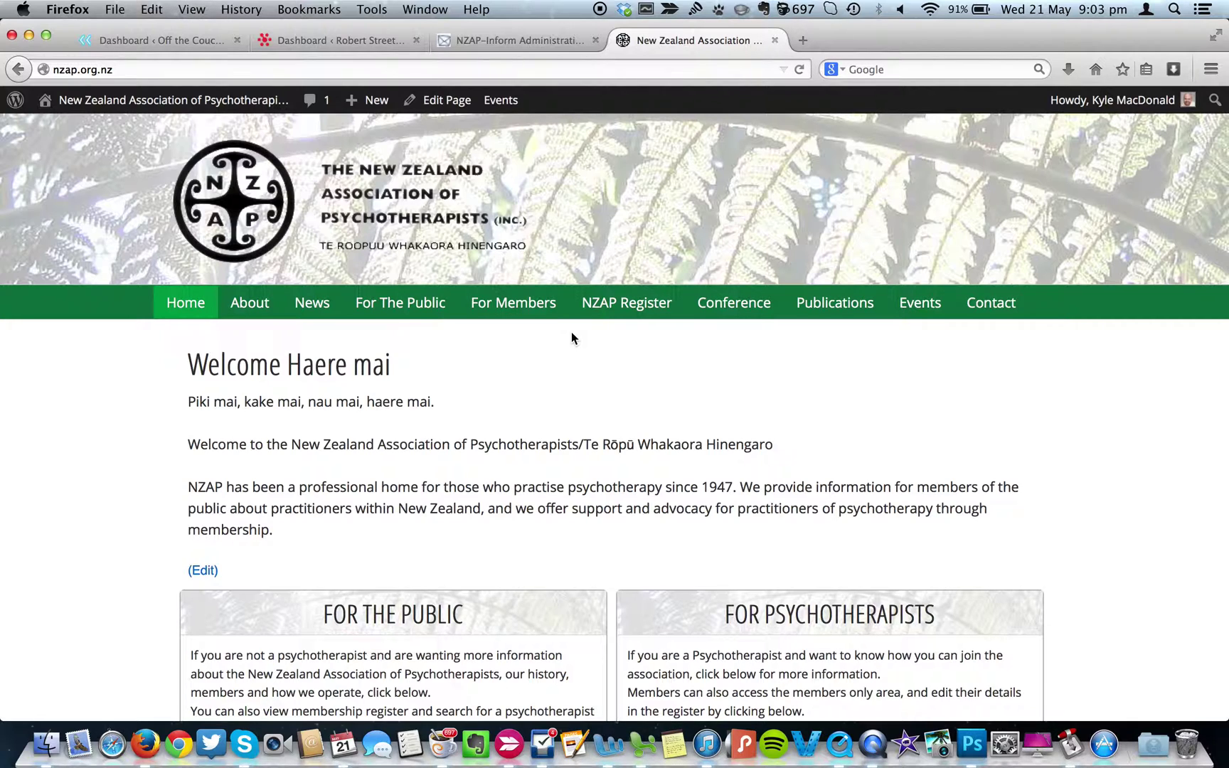
Open the NZAP Regions page from the site's About section and start editing it.
{"action": "scroll", "coordinate": [539, 359], "scroll_direction": "down", "scroll_amount": 3}
{"action": "scroll", "coordinate": [540, 358], "scroll_direction": "up", "scroll_amount": 3}
{"action": "mouse_move", "coordinate": [1145, 101]}
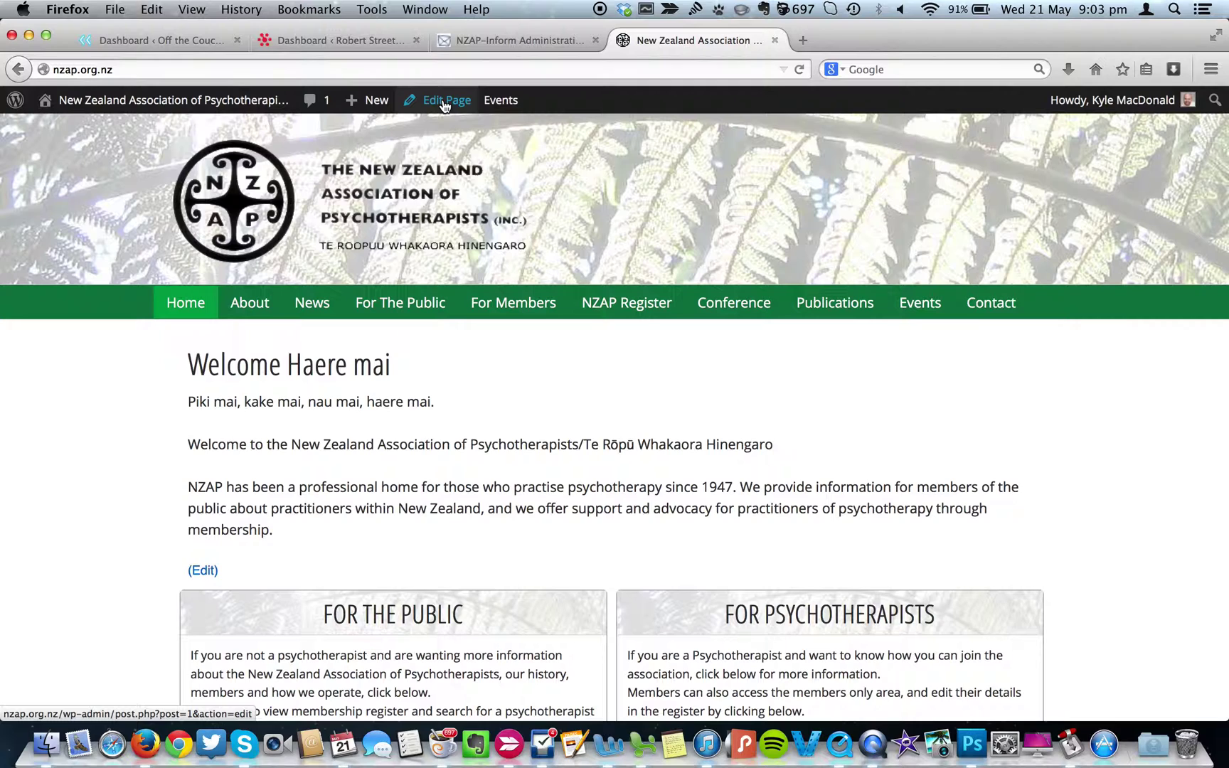
{"action": "scroll", "coordinate": [431, 489], "scroll_direction": "down", "scroll_amount": 4}
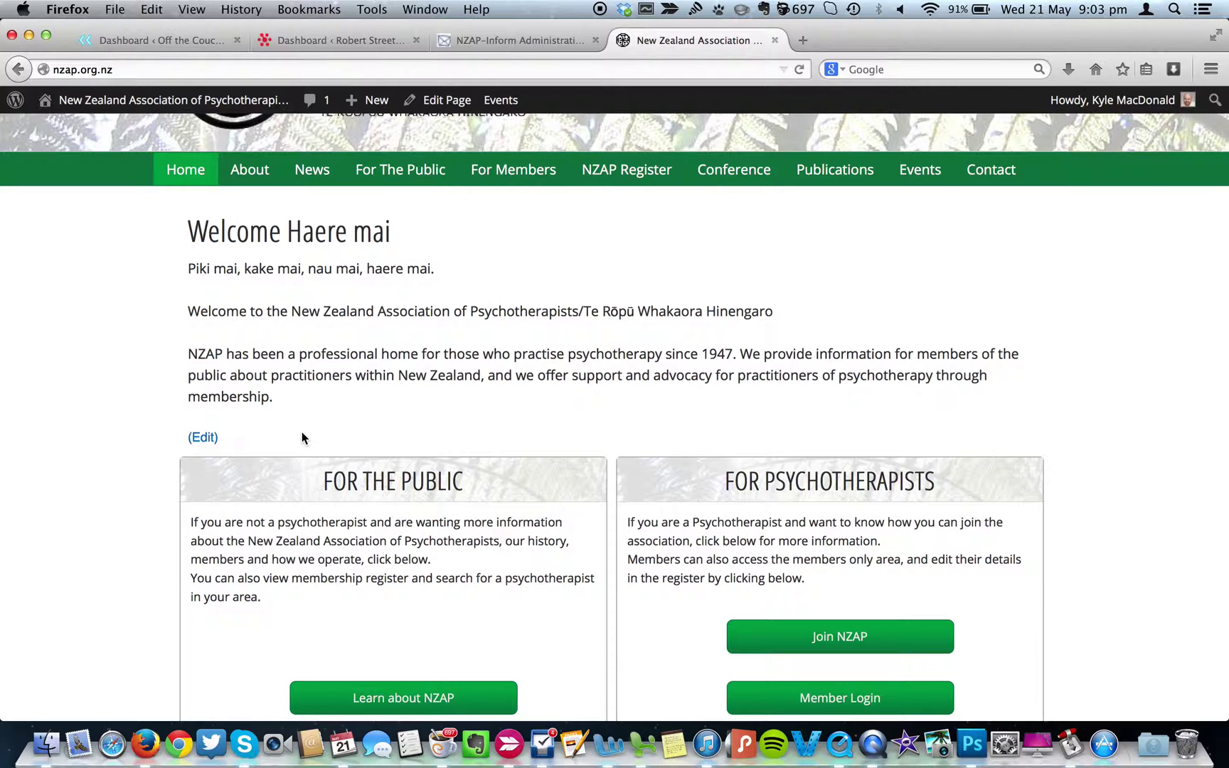
{"action": "scroll", "coordinate": [301, 433], "scroll_direction": "up", "scroll_amount": 4}
{"action": "mouse_move", "coordinate": [250, 316]}
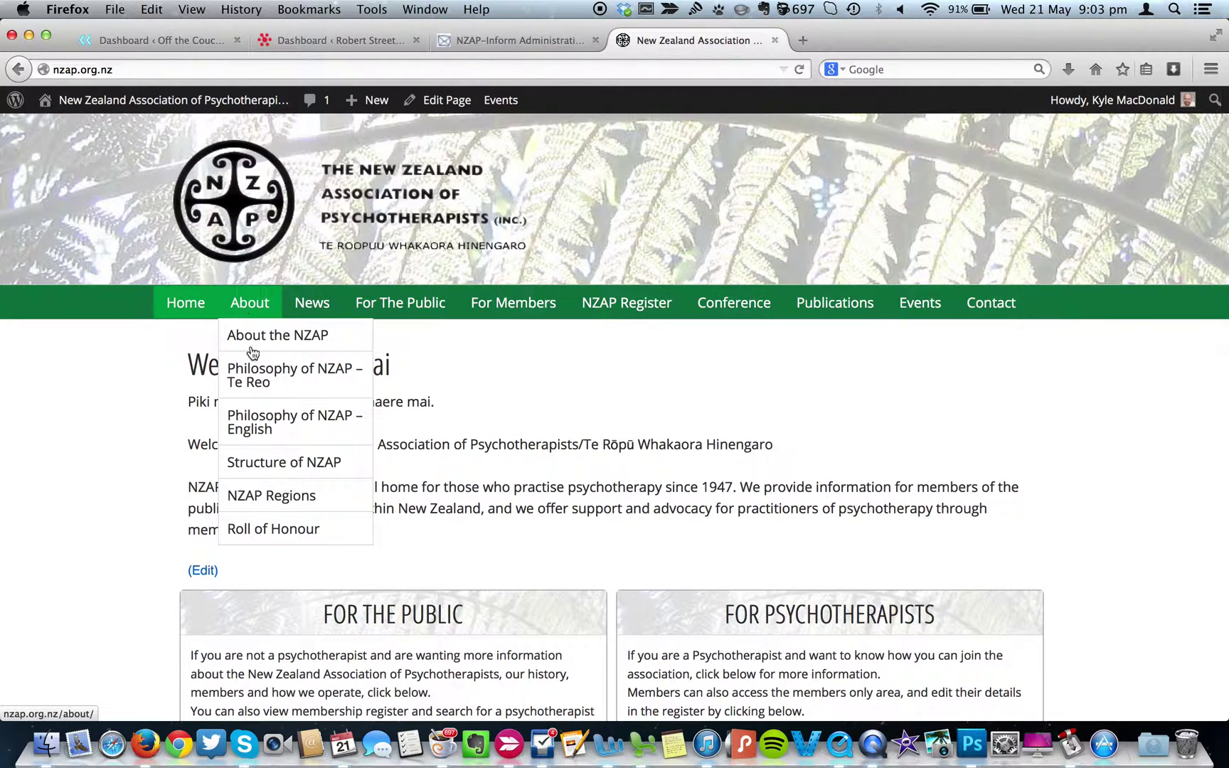
{"action": "left_click", "coordinate": [271, 498]}
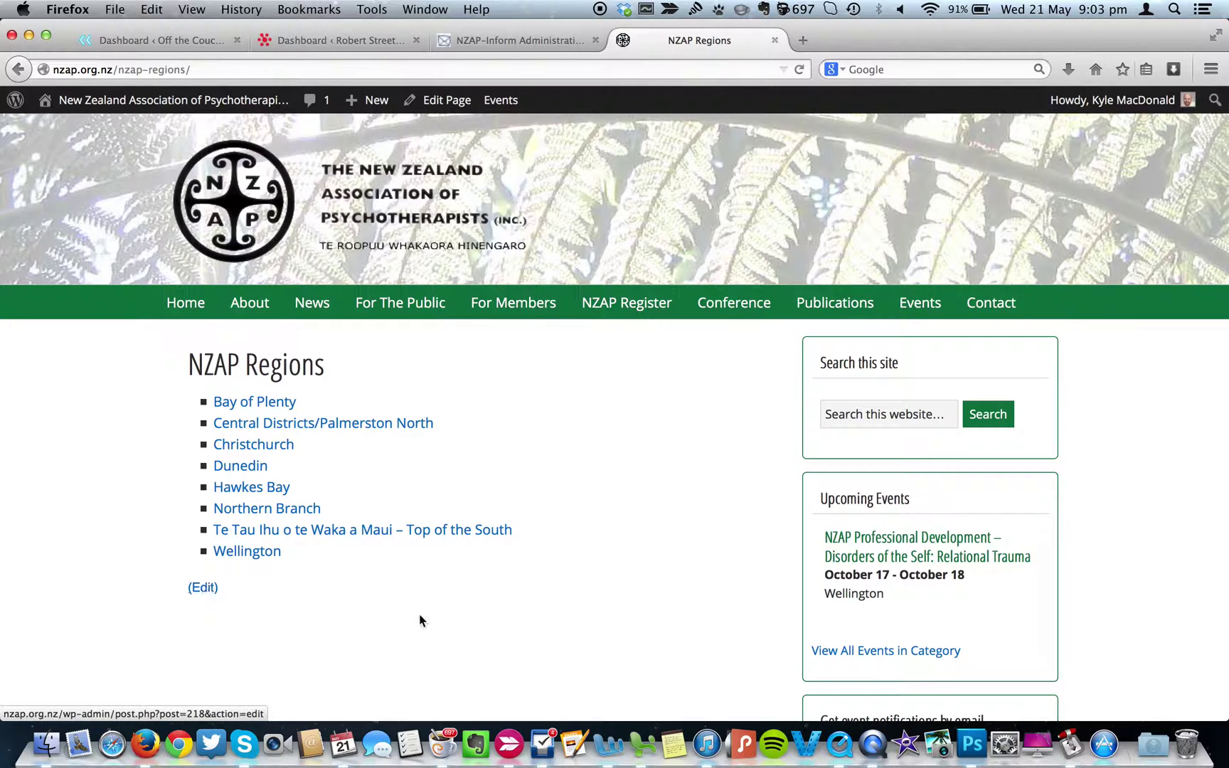
{"action": "left_click", "coordinate": [204, 587]}
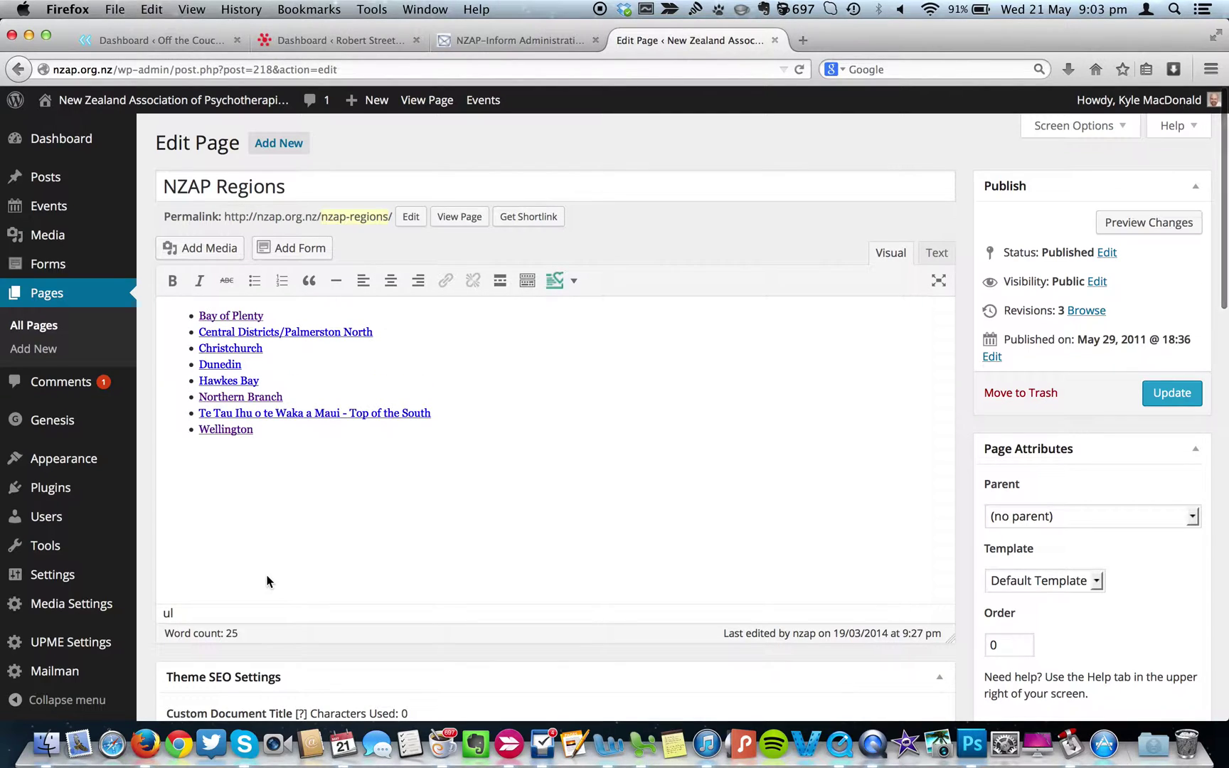
Look through the page editor's SEO, layout and script settings below the NZAP Regions content.
{"action": "scroll", "coordinate": [150, 551], "scroll_direction": "down", "scroll_amount": 4}
{"action": "scroll", "coordinate": [150, 551], "scroll_direction": "up", "scroll_amount": 4}
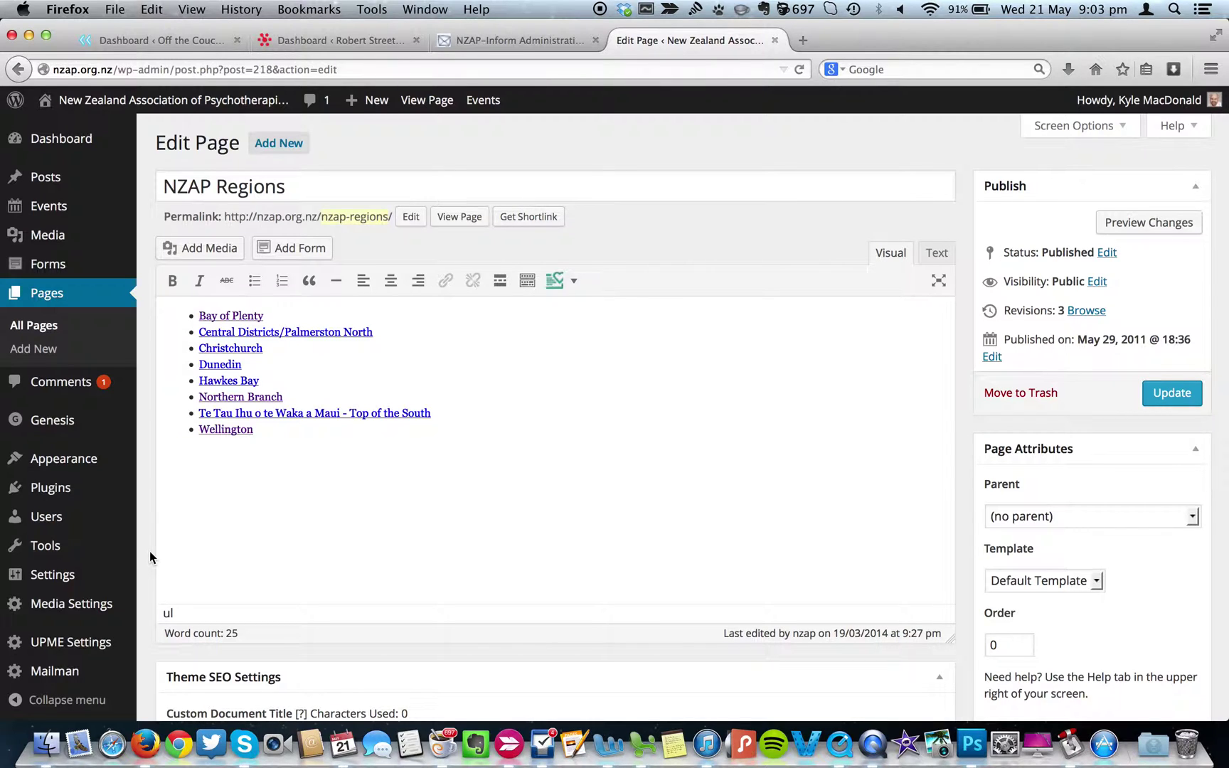
{"action": "scroll", "coordinate": [150, 551], "scroll_direction": "down", "scroll_amount": 15}
{"action": "scroll", "coordinate": [151, 552], "scroll_direction": "down", "scroll_amount": 1}
{"action": "scroll", "coordinate": [150, 552], "scroll_direction": "up", "scroll_amount": 3}
{"action": "scroll", "coordinate": [150, 552], "scroll_direction": "down", "scroll_amount": 3}
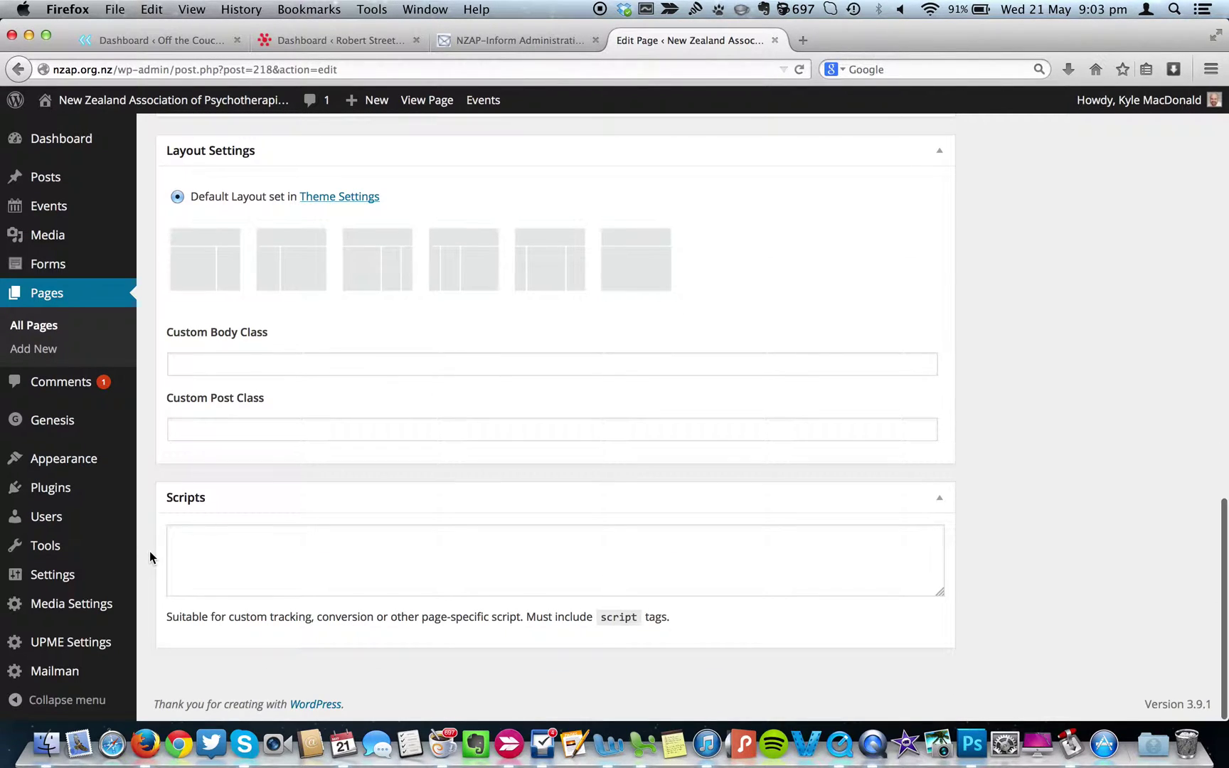
{"action": "scroll", "coordinate": [150, 552], "scroll_direction": "up", "scroll_amount": 10}
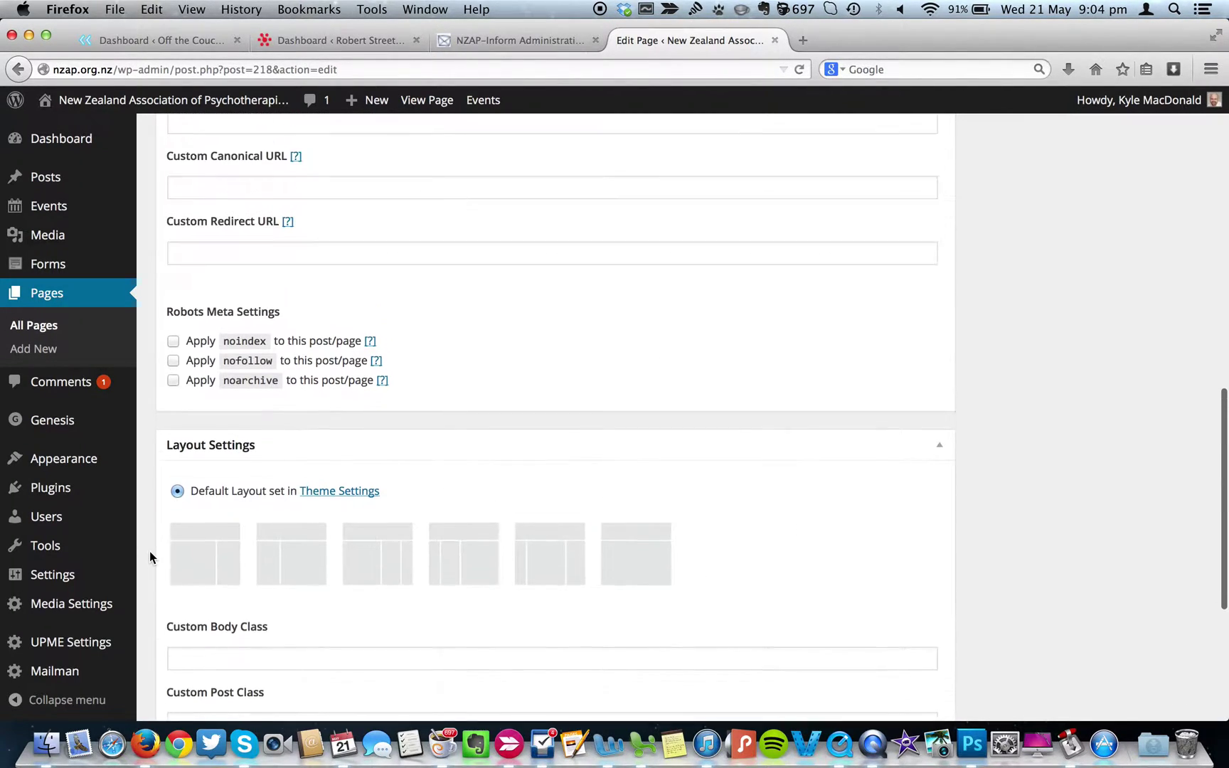
{"action": "scroll", "coordinate": [150, 551], "scroll_direction": "up", "scroll_amount": 13}
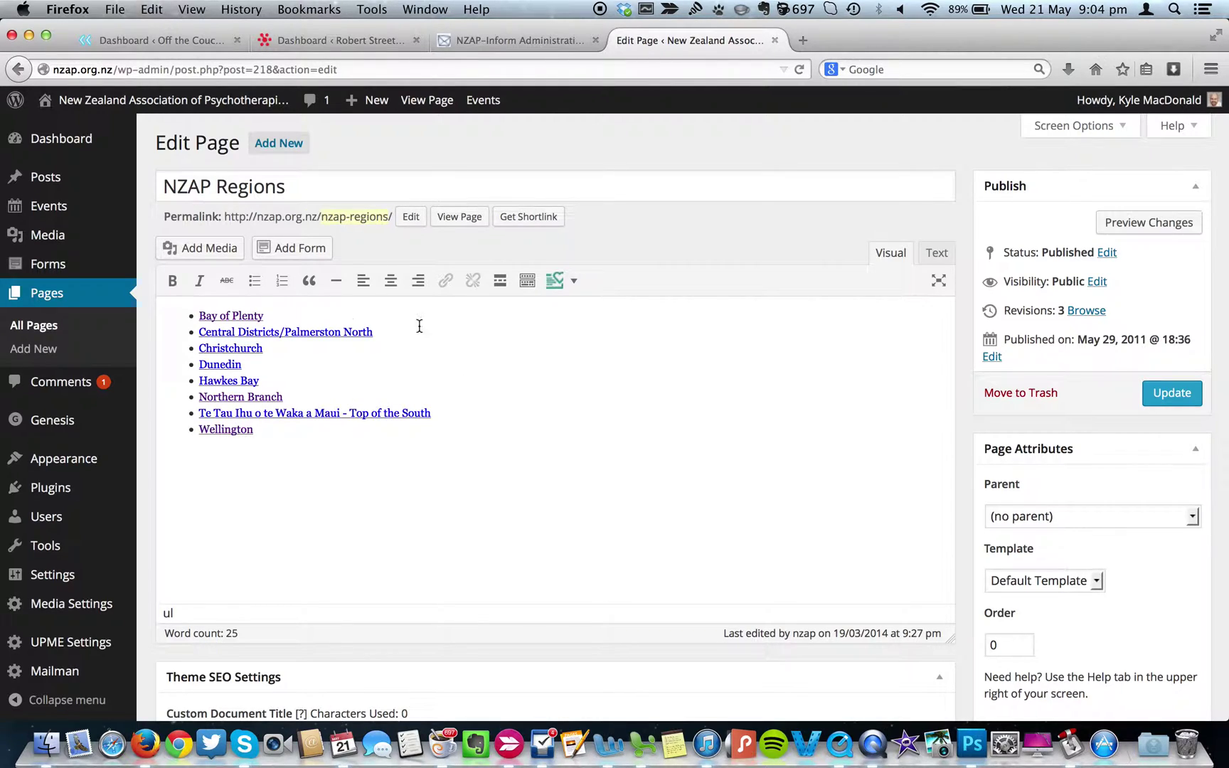
Inspect the Bay of Plenty link's destination URL and the existing content available for linking, then close the link settings without changes.
{"action": "left_click", "coordinate": [220, 317]}
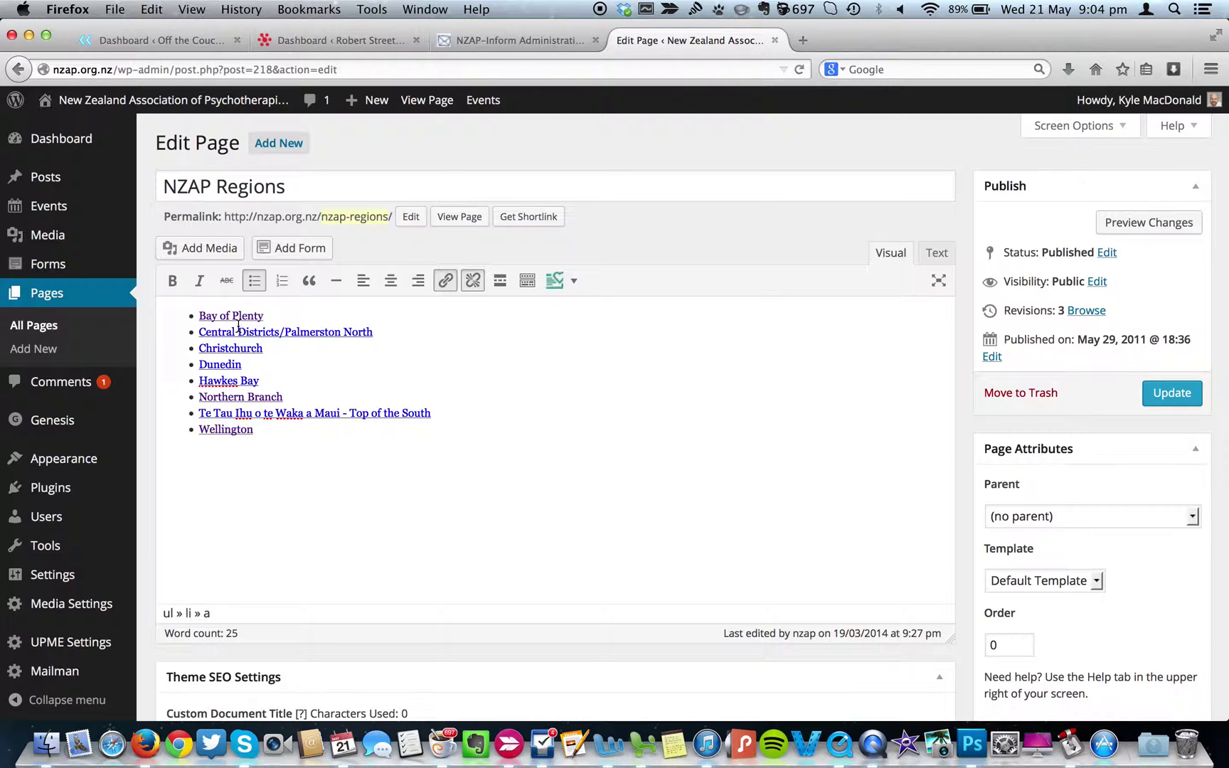
{"action": "left_click", "coordinate": [444, 282]}
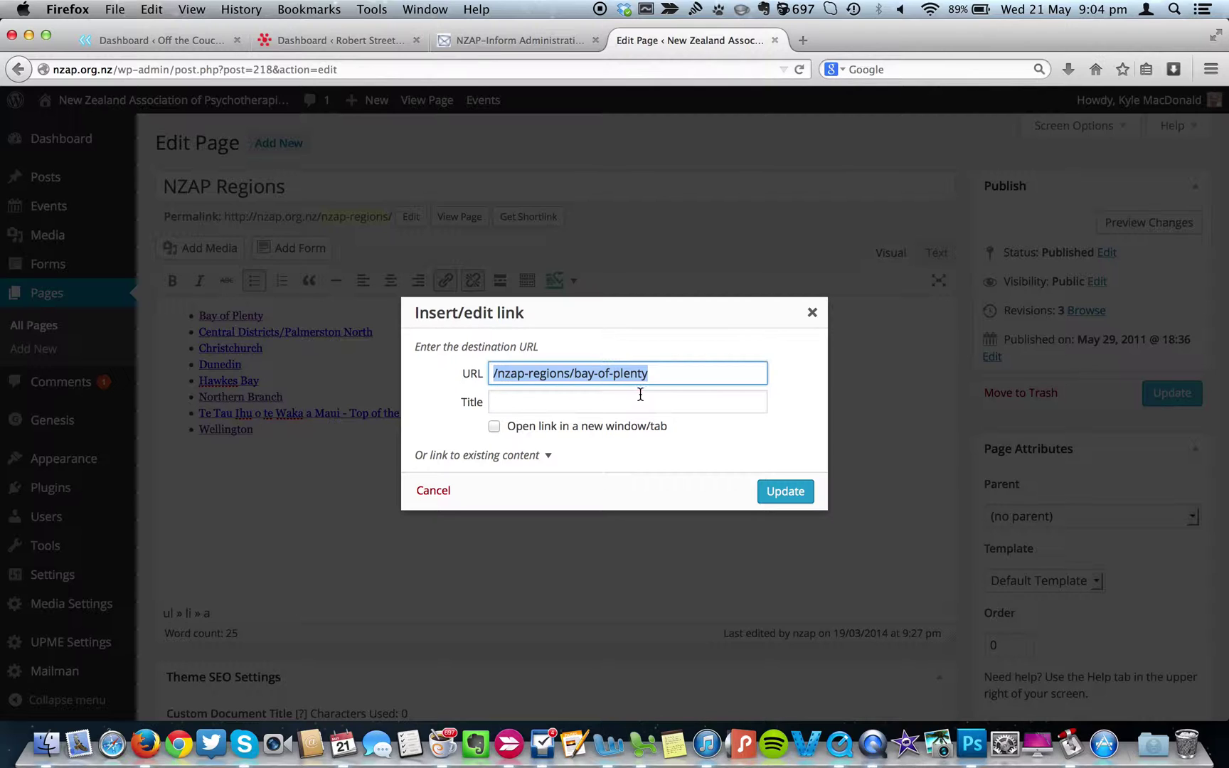
{"action": "left_click", "coordinate": [547, 456]}
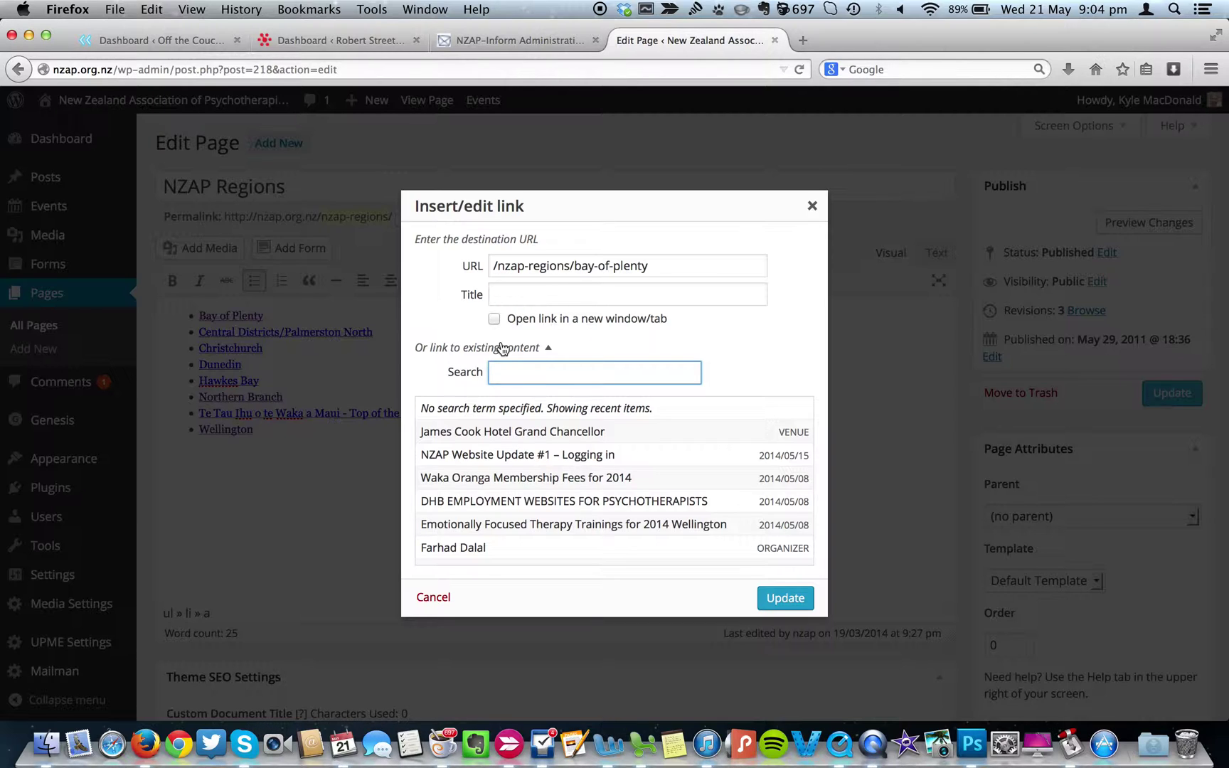
{"action": "scroll", "coordinate": [718, 477], "scroll_direction": "down", "scroll_amount": 5}
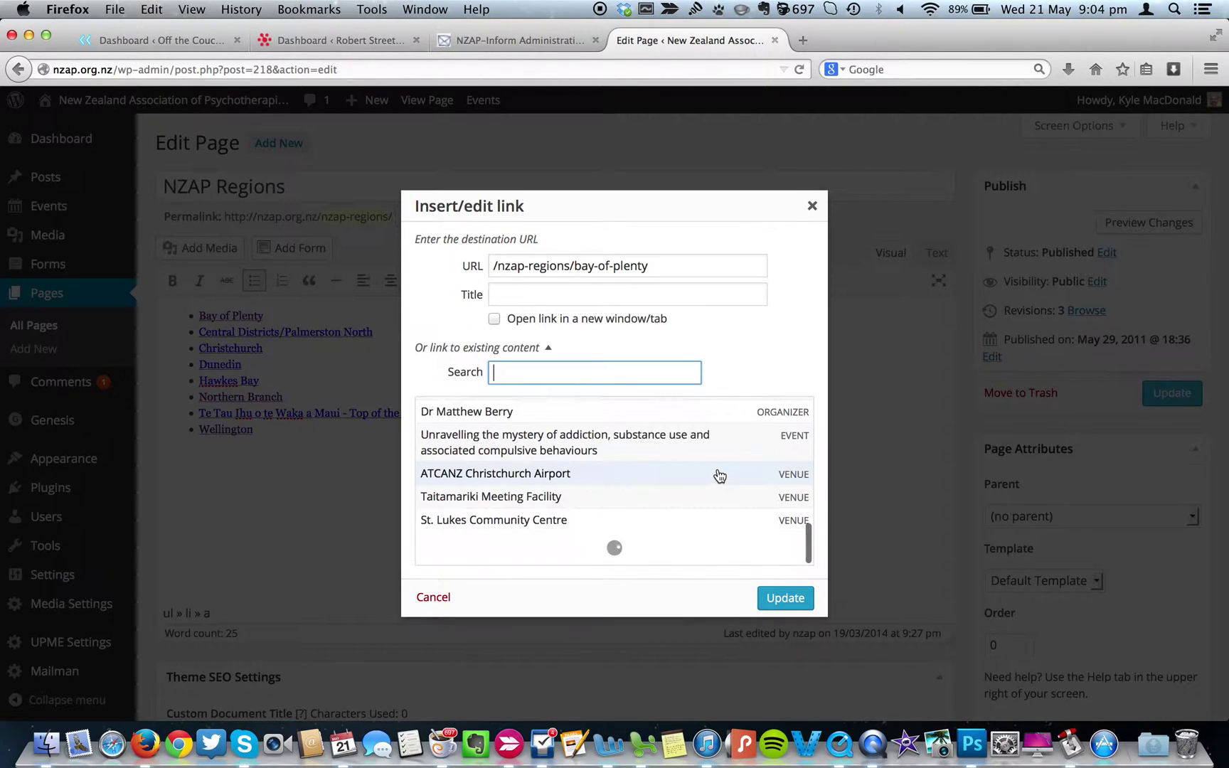
{"action": "scroll", "coordinate": [718, 476], "scroll_direction": "down", "scroll_amount": 15}
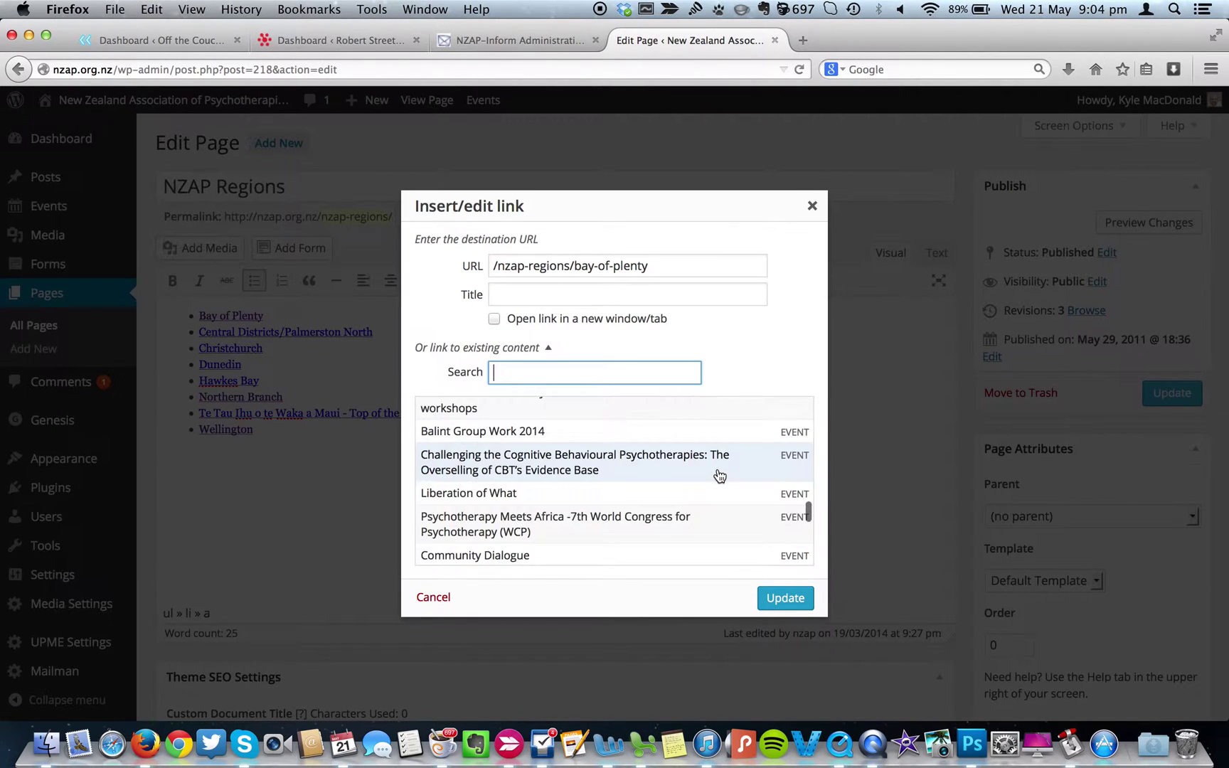
{"action": "scroll", "coordinate": [720, 477], "scroll_direction": "down", "scroll_amount": 10}
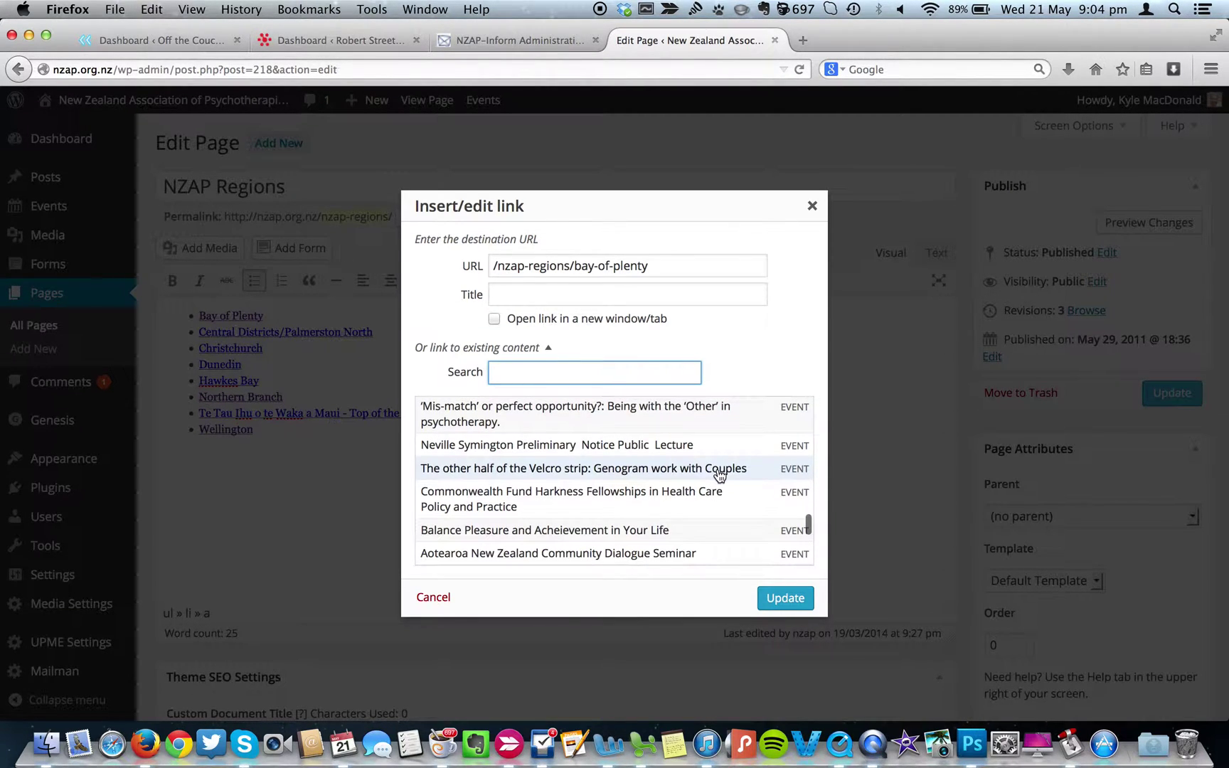
{"action": "scroll", "coordinate": [720, 475], "scroll_direction": "up", "scroll_amount": 20}
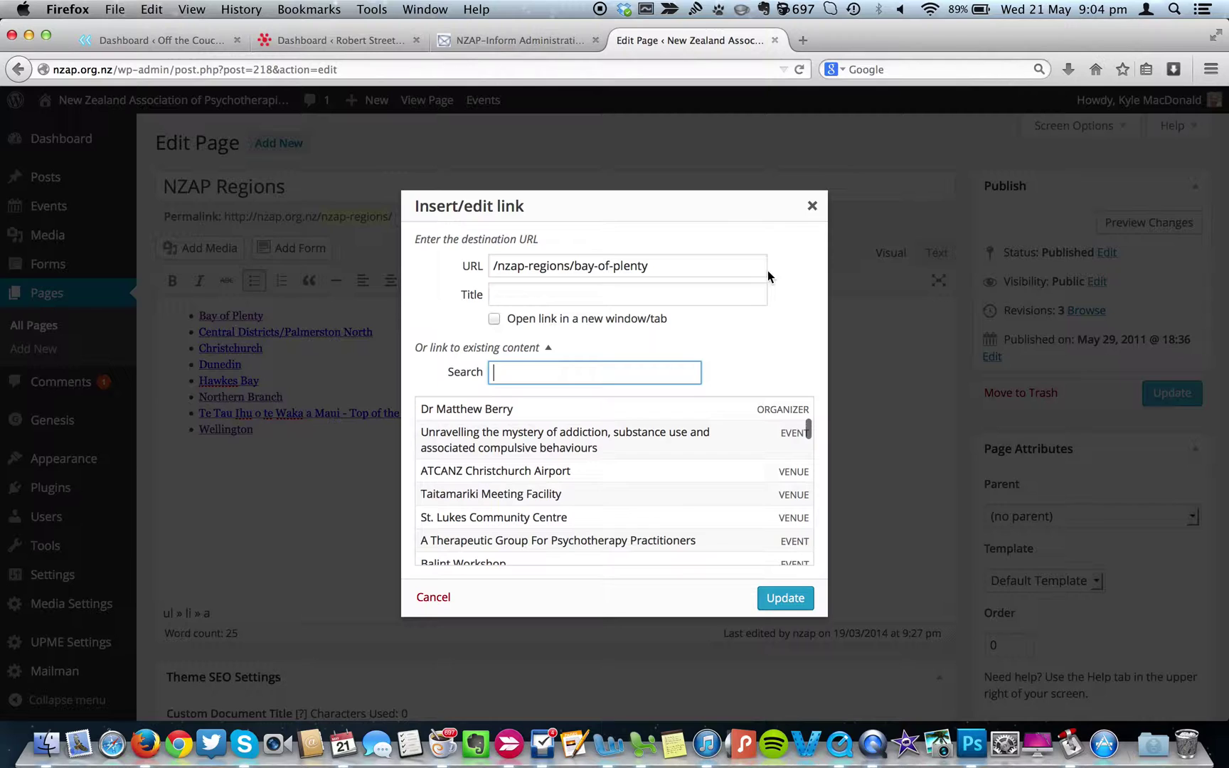
{"action": "left_click", "coordinate": [813, 210]}
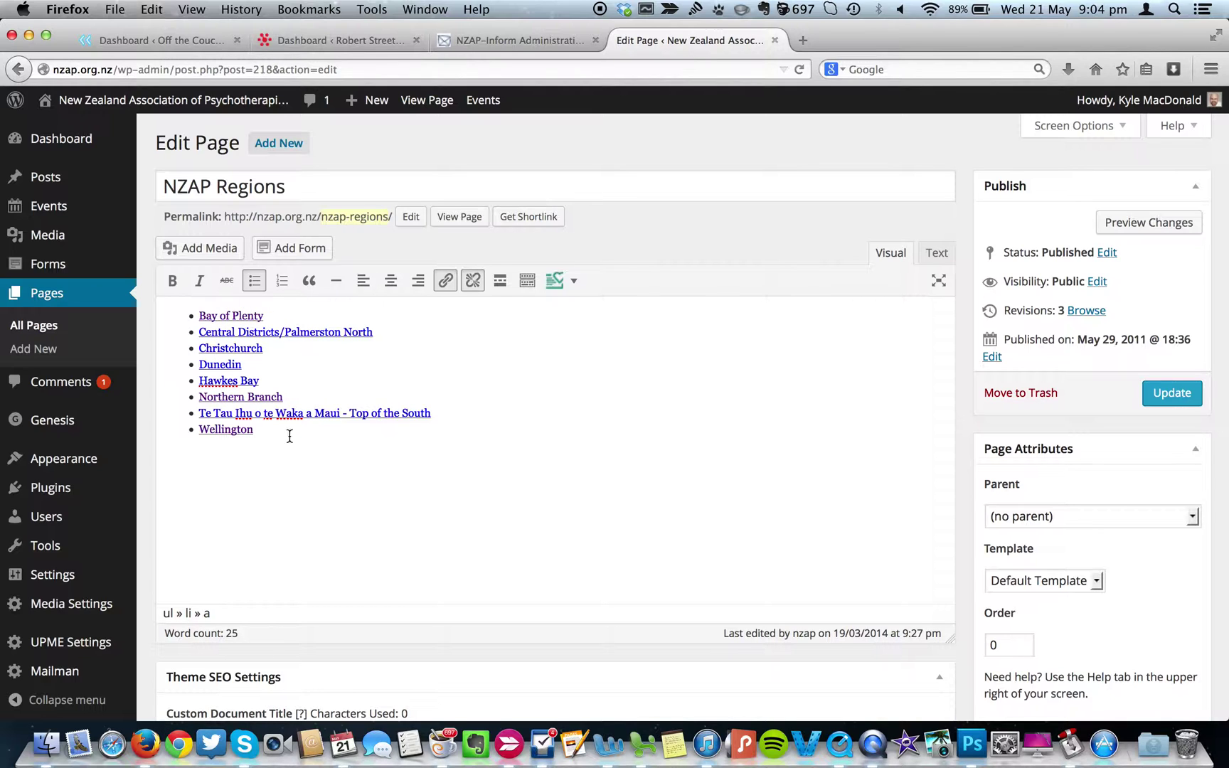
Check the requested changes in Branch edits.docx in Word, and rename the Dunedin list entry to "Otago and Southland" in the Firefox page editor.
{"action": "key", "text": "super+Tab"}
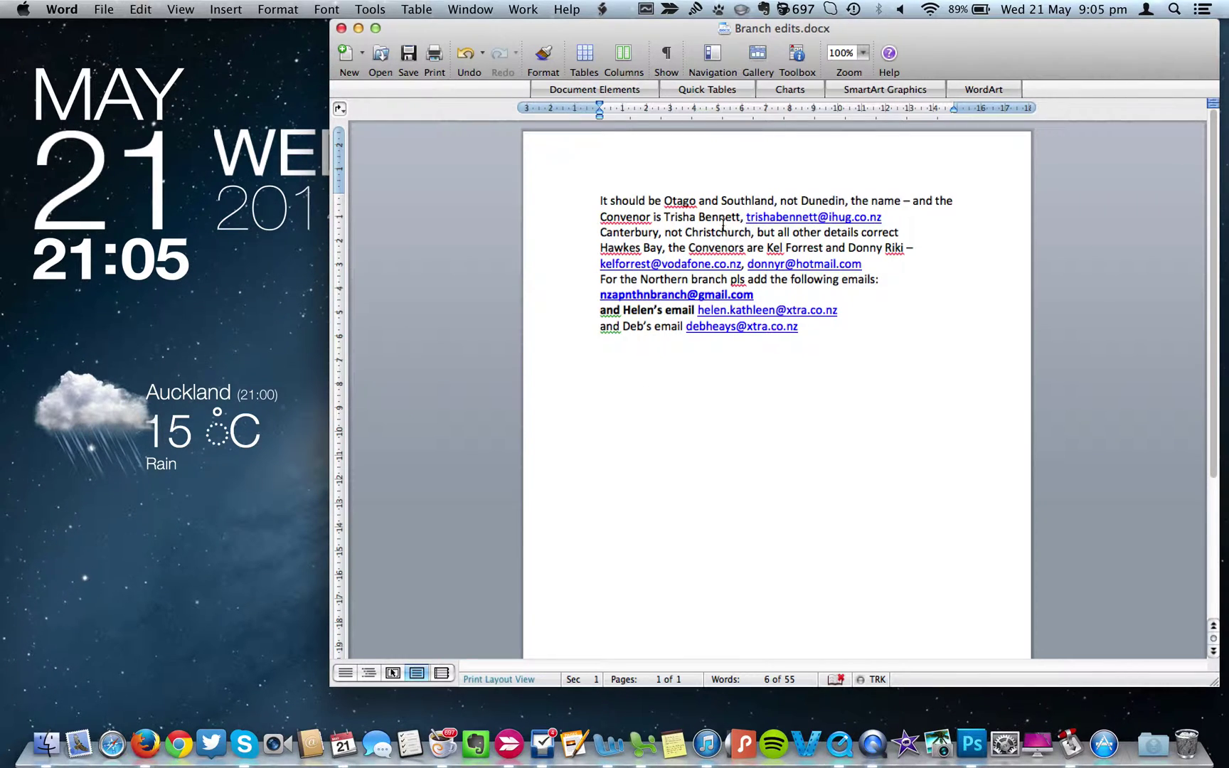
{"action": "key", "text": "super+Tab"}
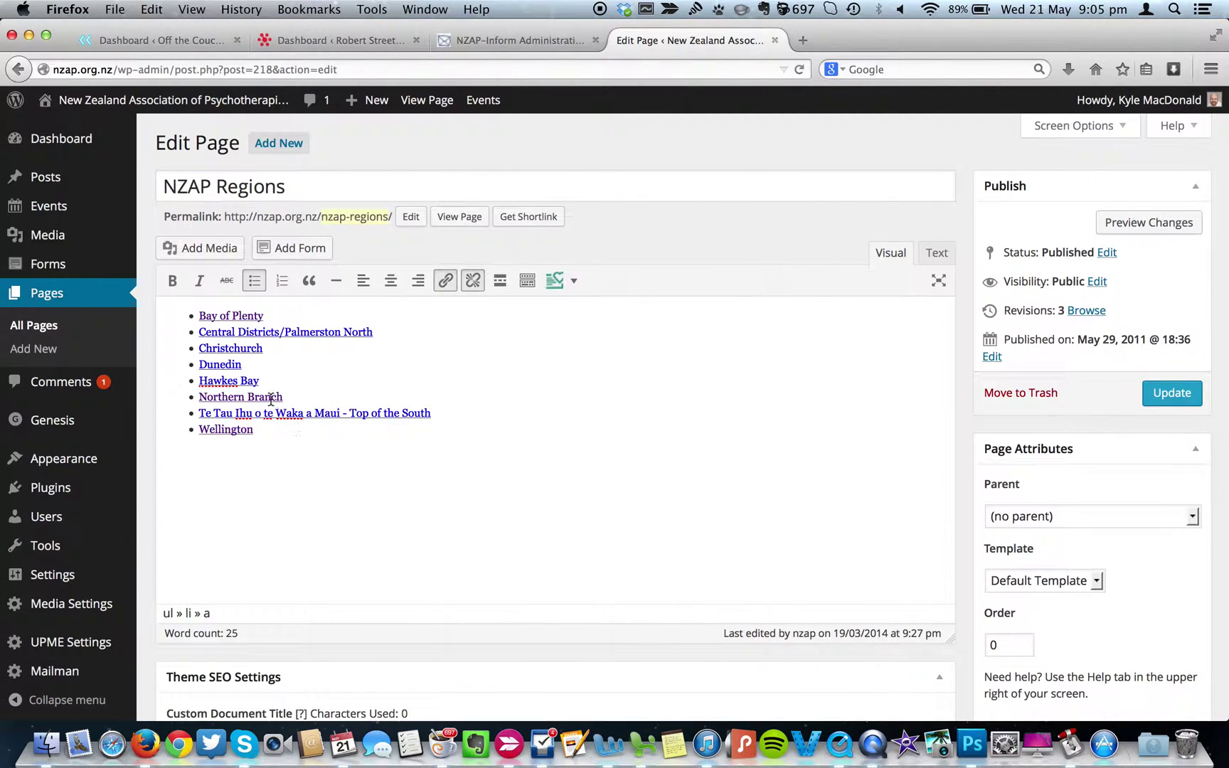
{"action": "left_click", "coordinate": [202, 365]}
{"action": "key", "text": "Right"}
{"action": "type", "text": "Otago and "}
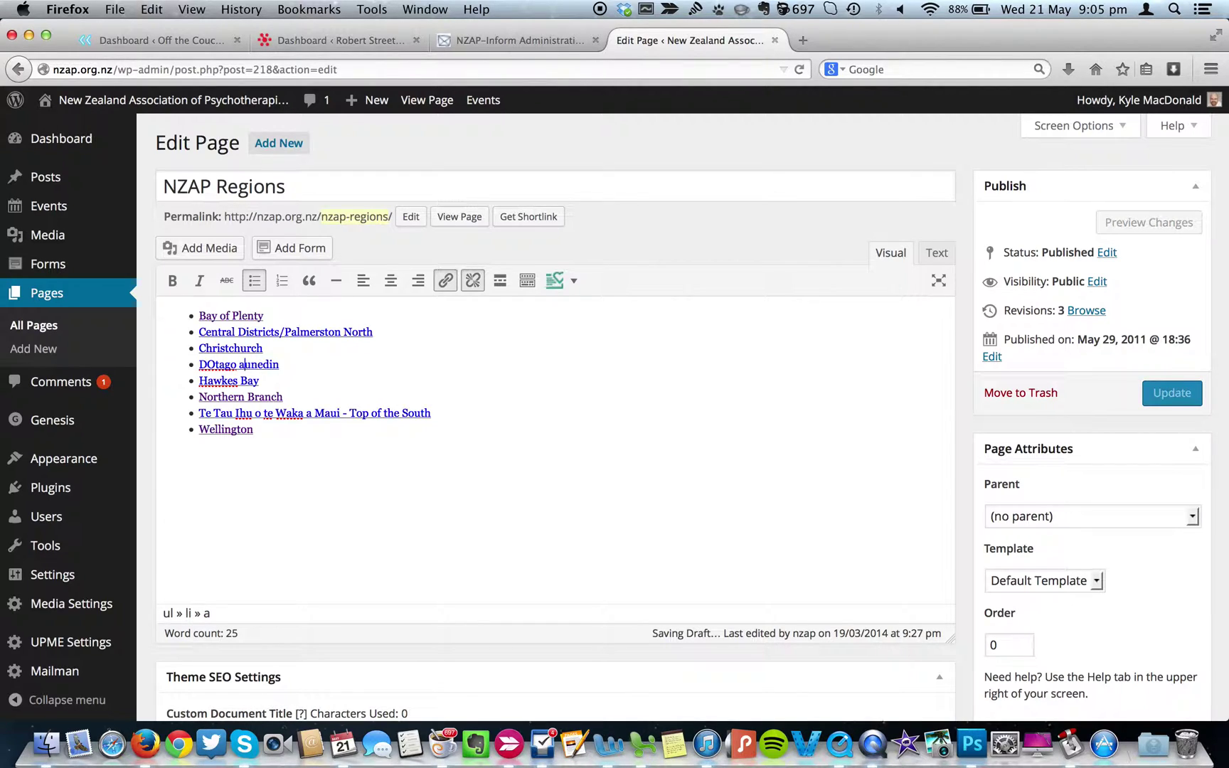
{"action": "type", "text": "SOuthland"}
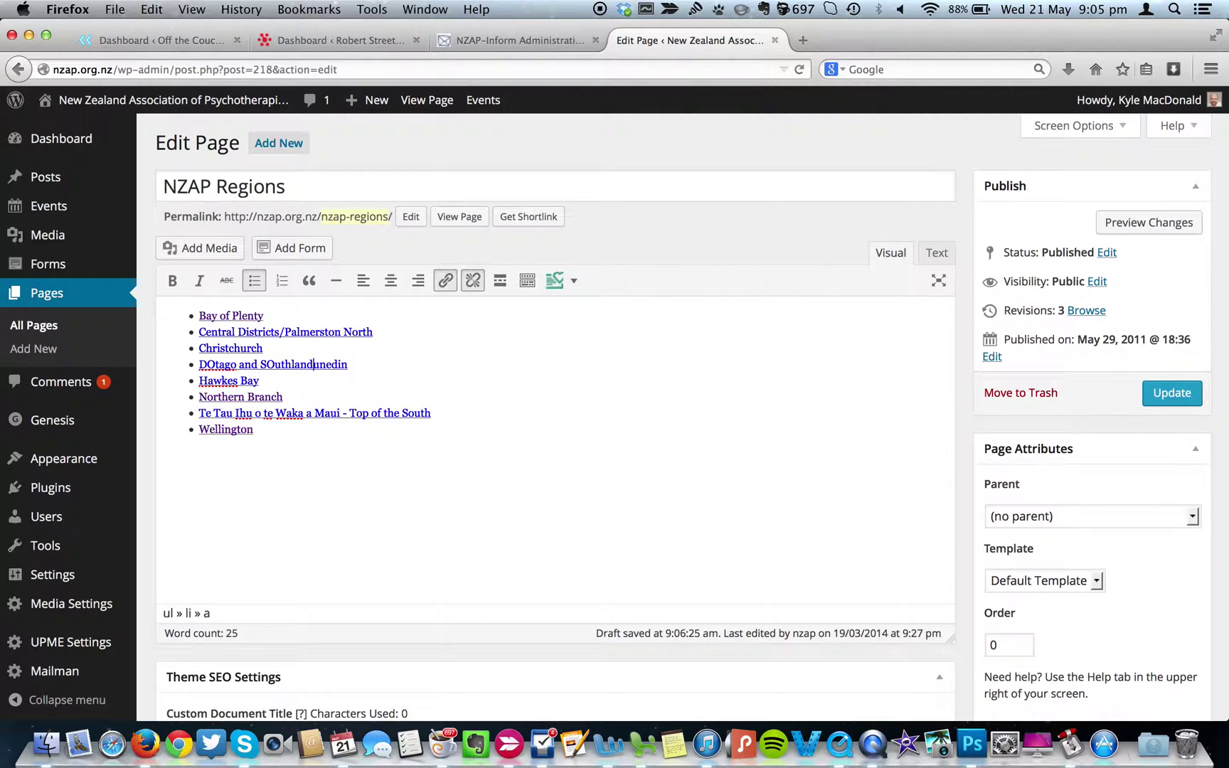
{"action": "key", "text": "BackSpace"}
{"action": "type", "text": "o"}
{"action": "left_click", "coordinate": [351, 365]}
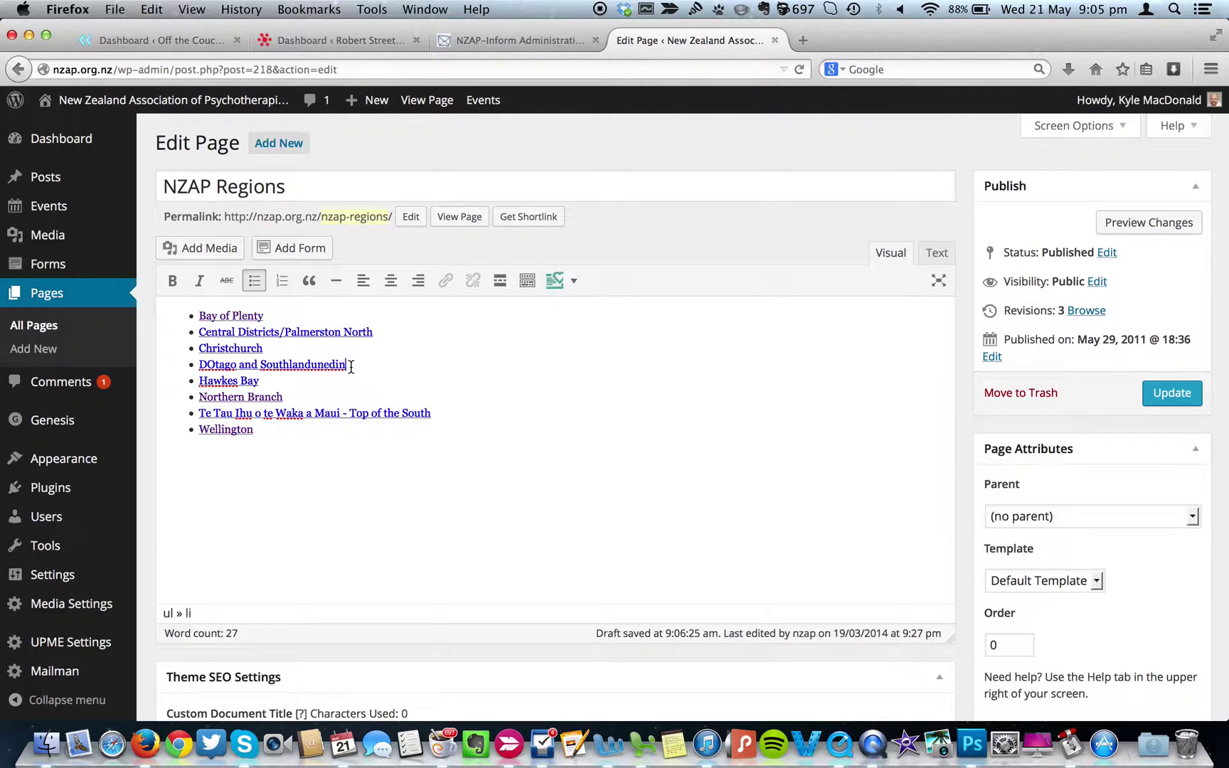
{"action": "key", "text": "BackSpace"}
{"action": "key", "text": "BackSpace"}
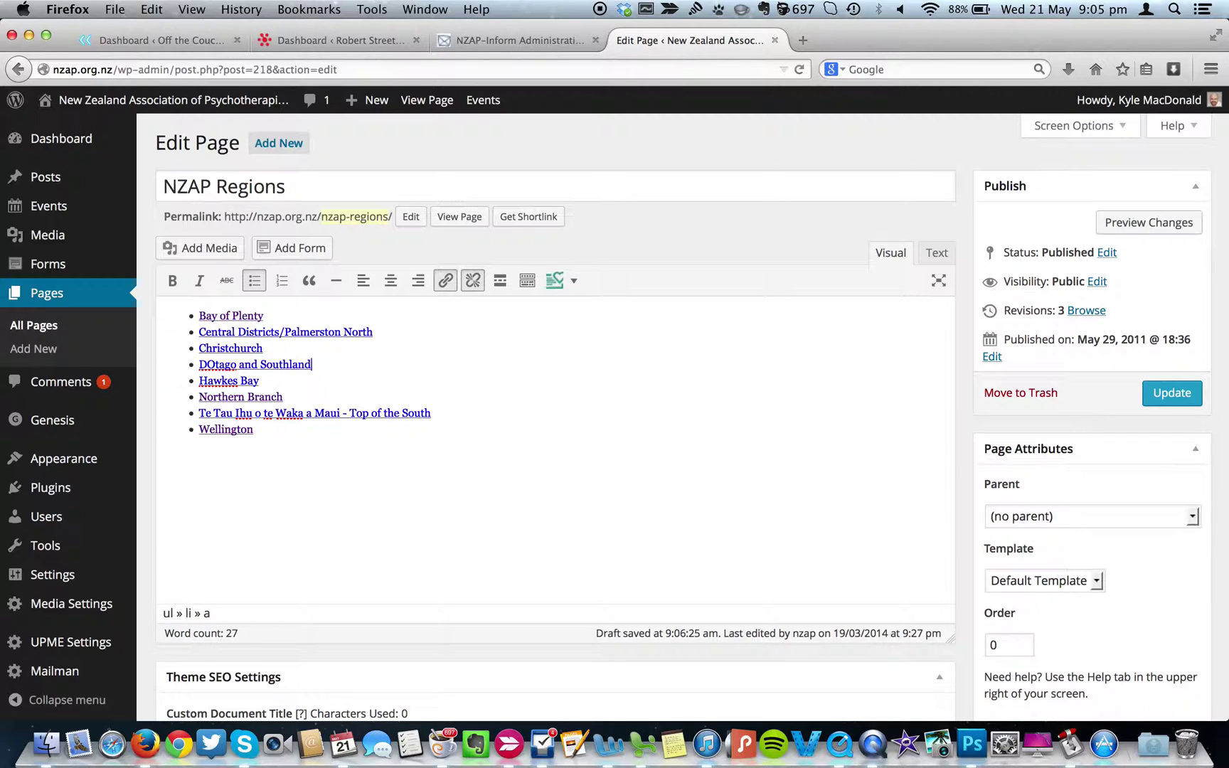
{"action": "left_click", "coordinate": [207, 364]}
{"action": "key", "text": "BackSpace"}
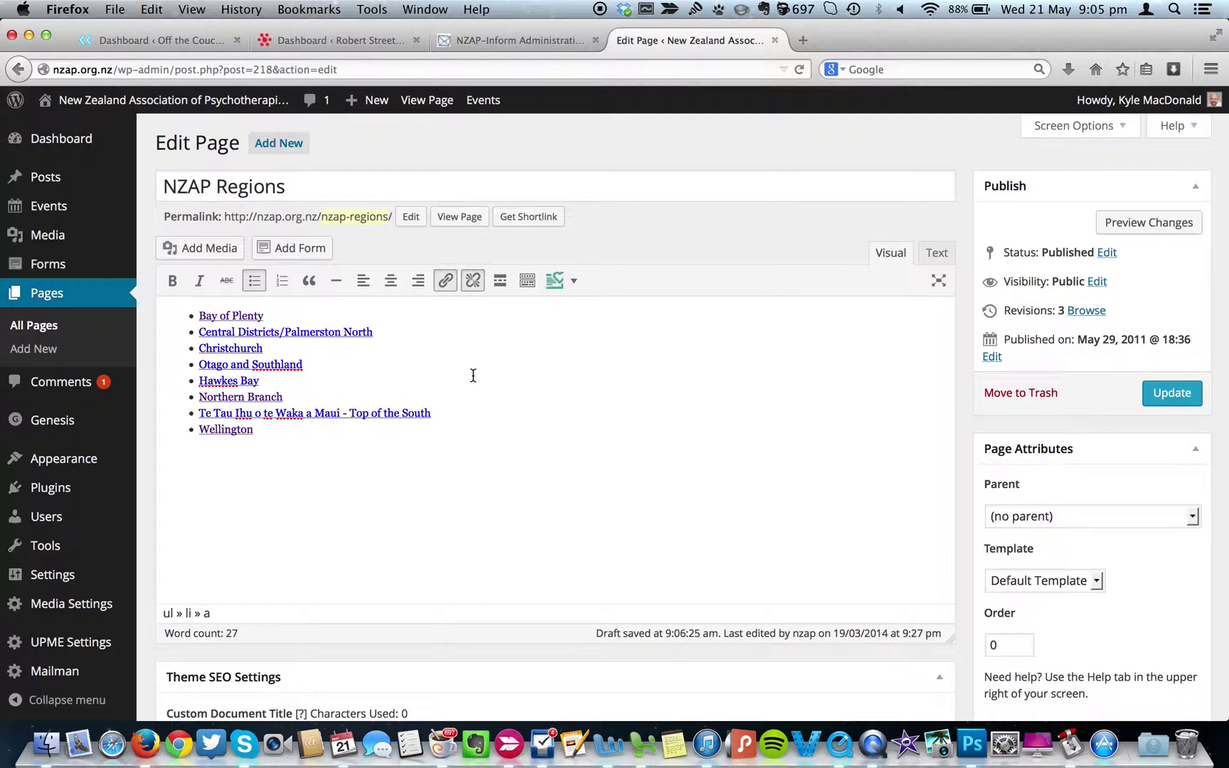
Consult Branch edits.docx in Word and rename the Christchurch list entry to "Canterbury" in the Firefox page editor.
{"action": "key", "text": "ctrl+Right"}
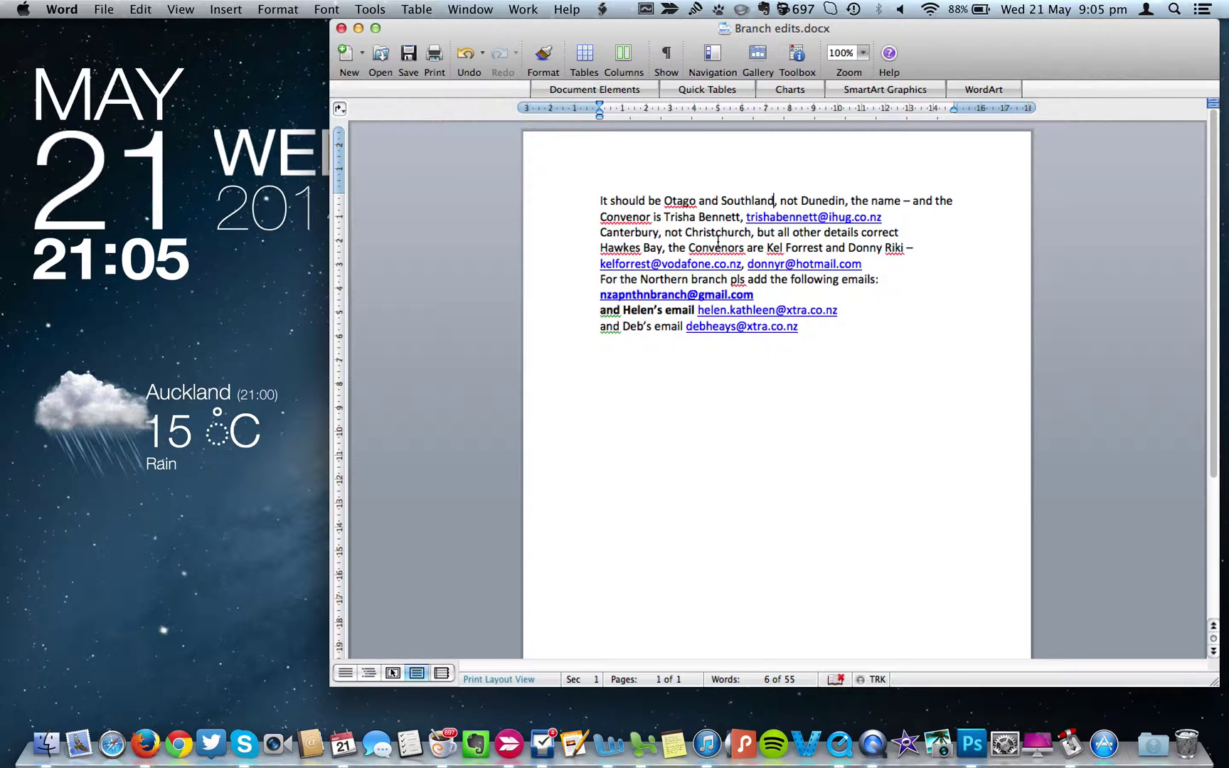
{"action": "key", "text": "ctrl+Left"}
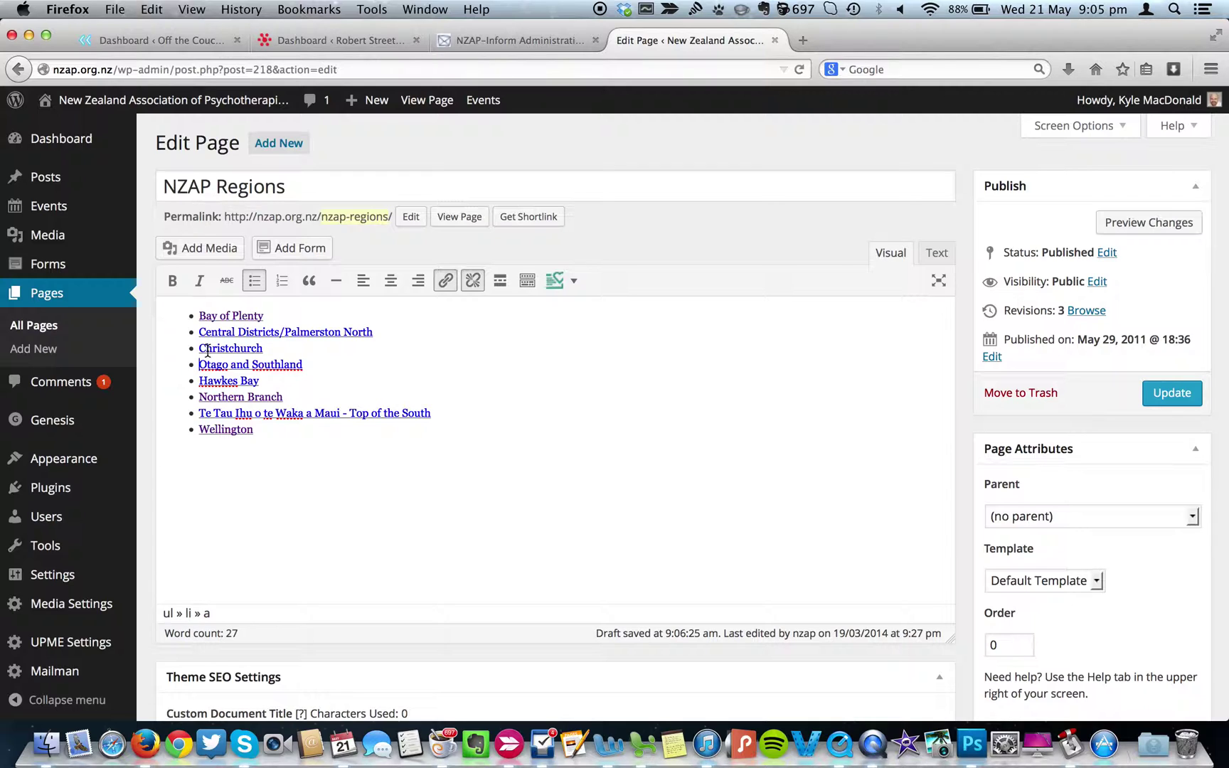
{"action": "type", "text": "anterbury"}
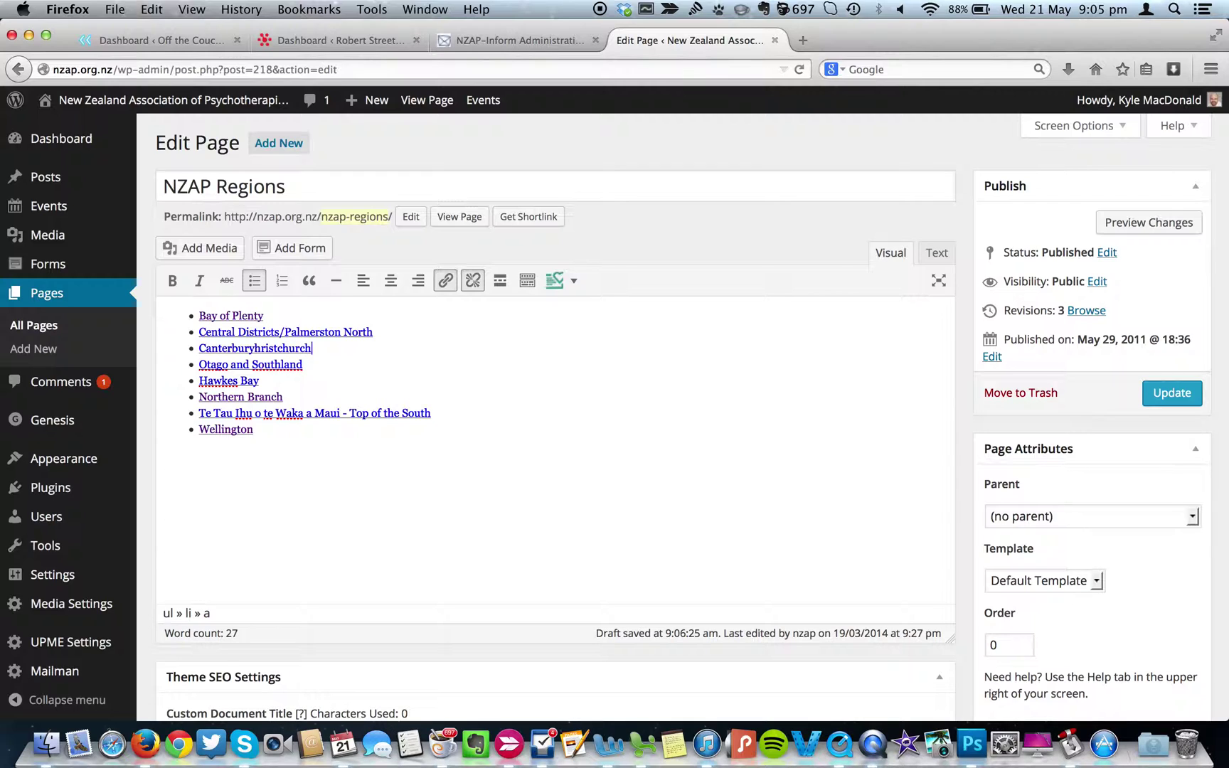
{"action": "key", "text": "BackSpace"}
{"action": "key", "text": "BackSpace"}
{"action": "key", "text": "BackSpace"}
{"action": "key", "text": "BackSpace"}
{"action": "key", "text": "BackSpace"}
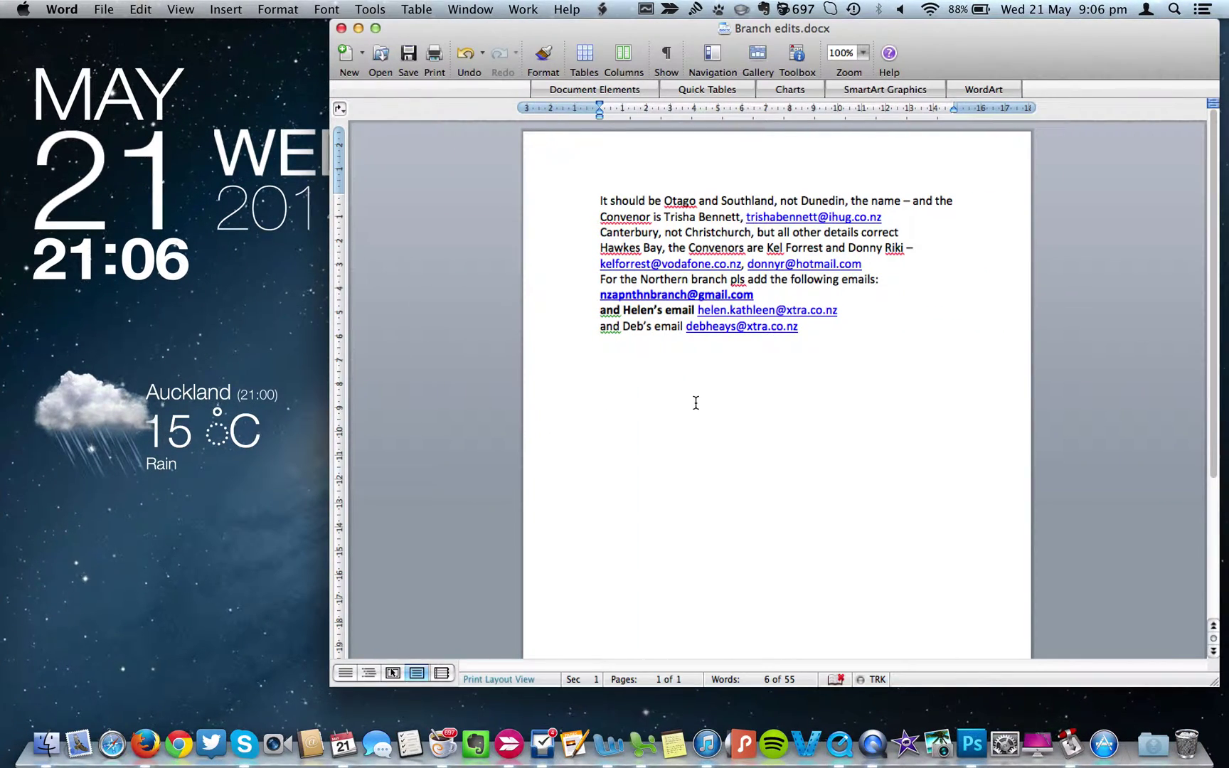
Return to the page editor in Firefox, preview the changed NZAP Regions page and close the preview.
{"action": "key", "text": "ctrl+Left"}
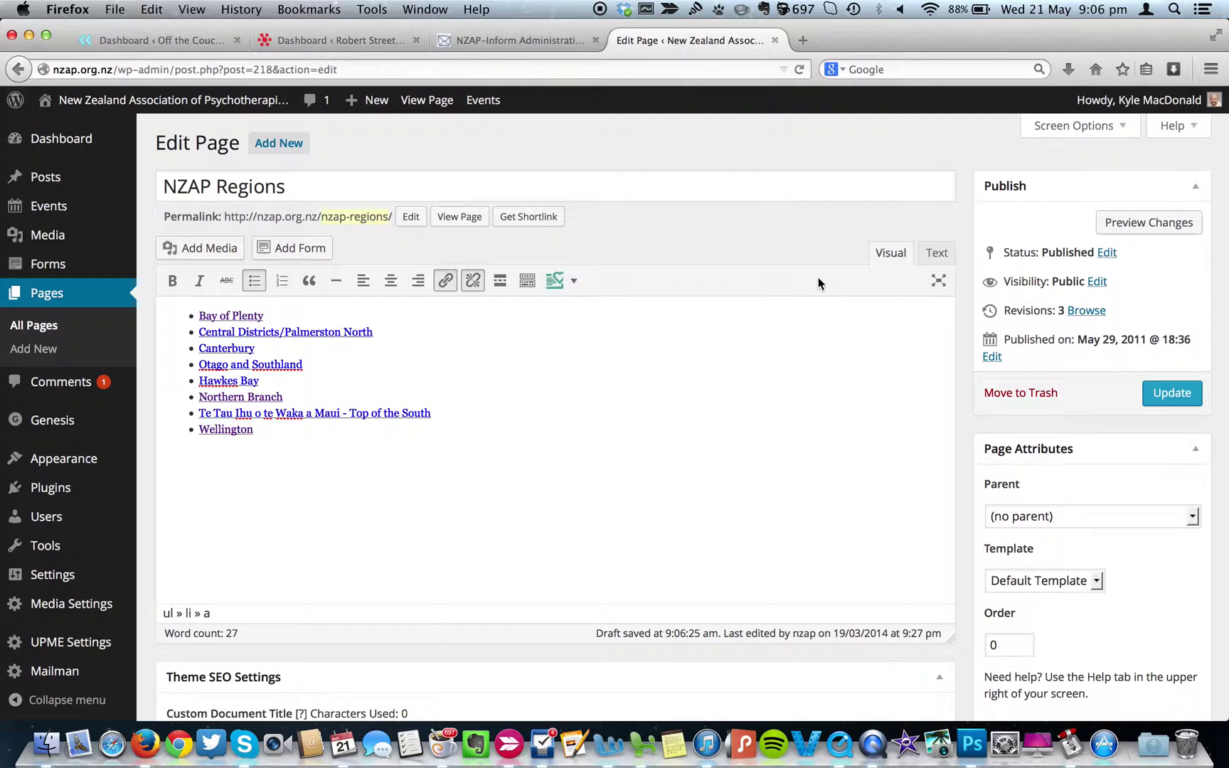
{"action": "left_click", "coordinate": [1136, 222]}
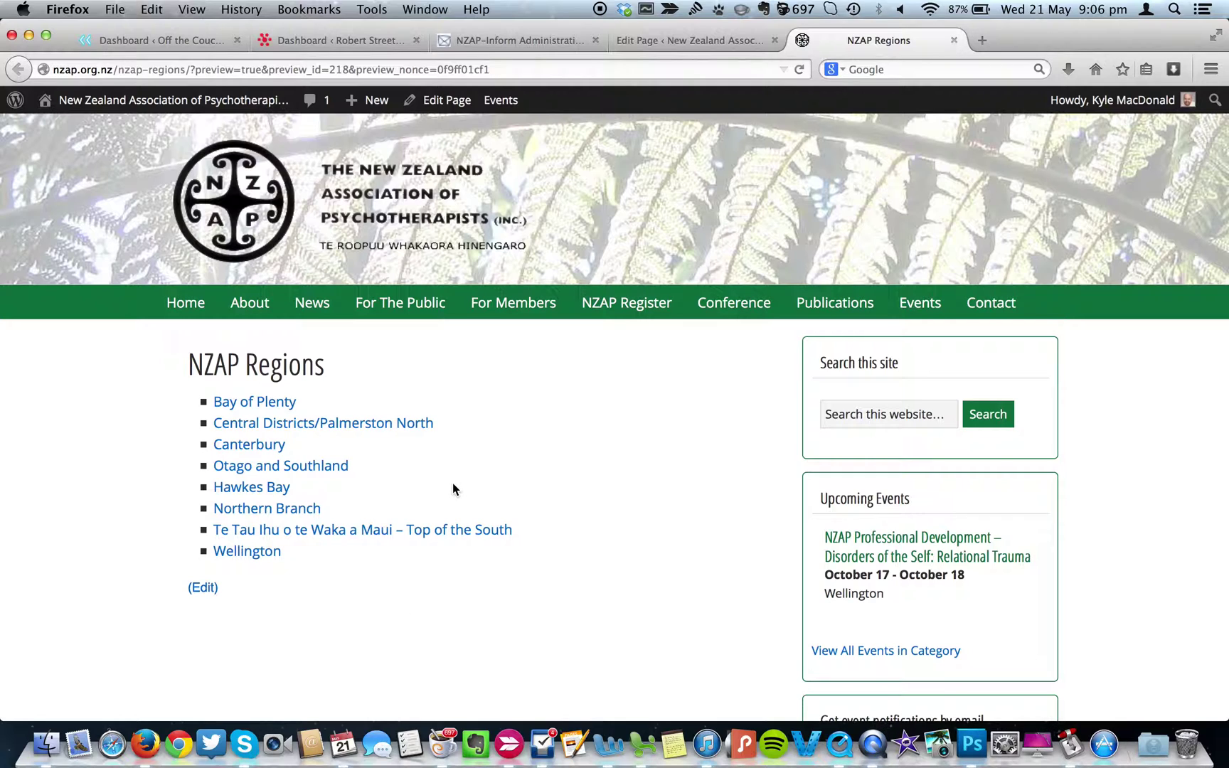
{"action": "left_click", "coordinate": [952, 42]}
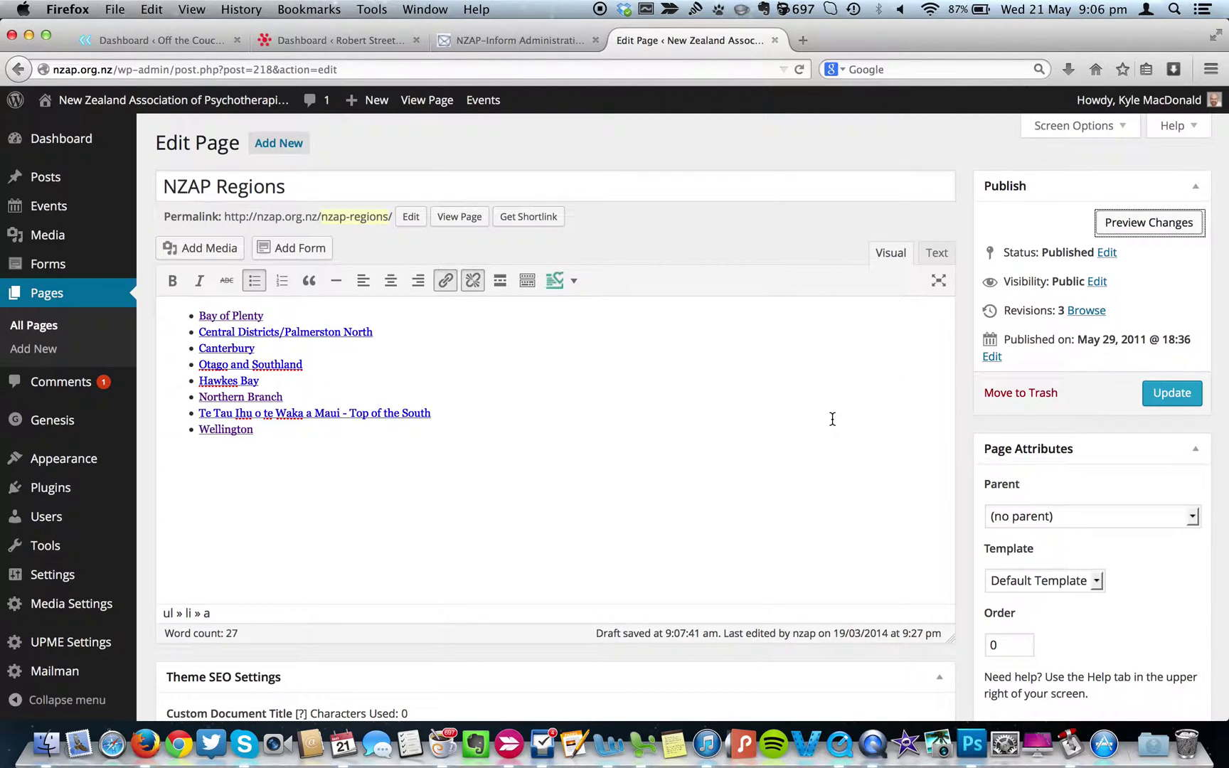
Update the NZAP Regions page and view it live, checking it against Branch edits.docx in Word.
{"action": "left_click", "coordinate": [1174, 397]}
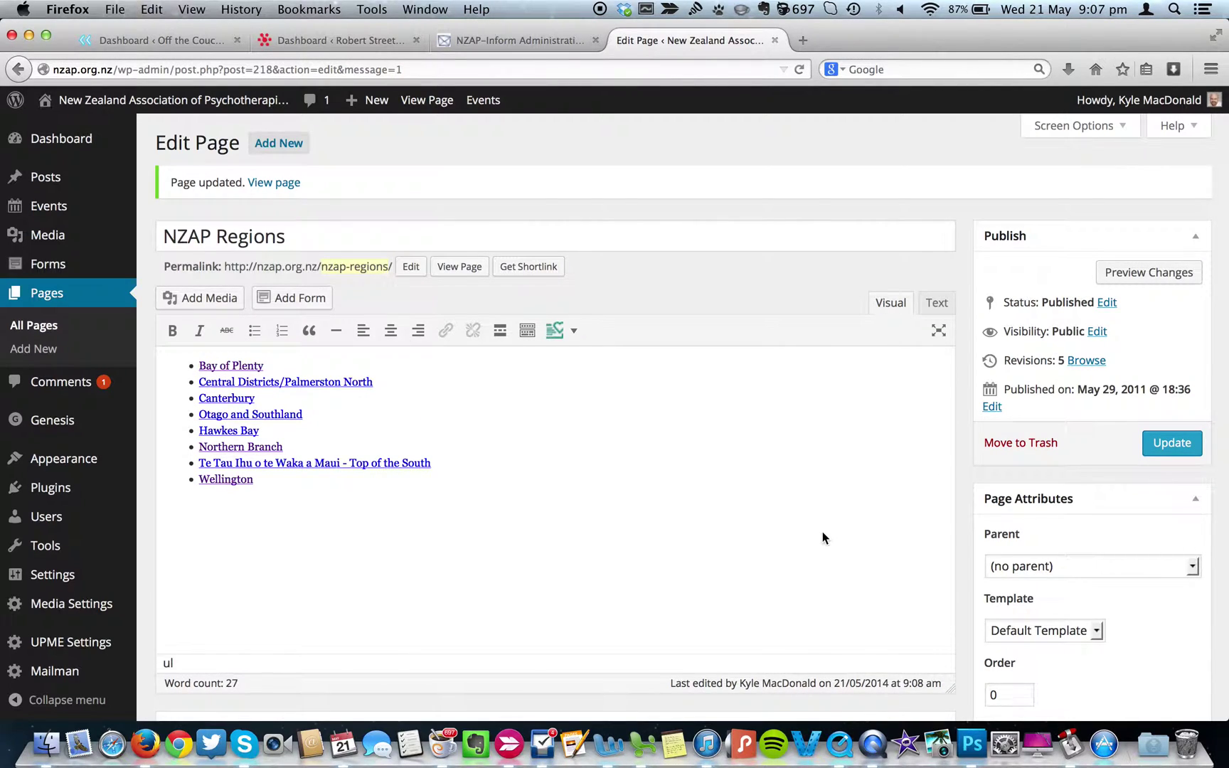
{"action": "left_click", "coordinate": [461, 268]}
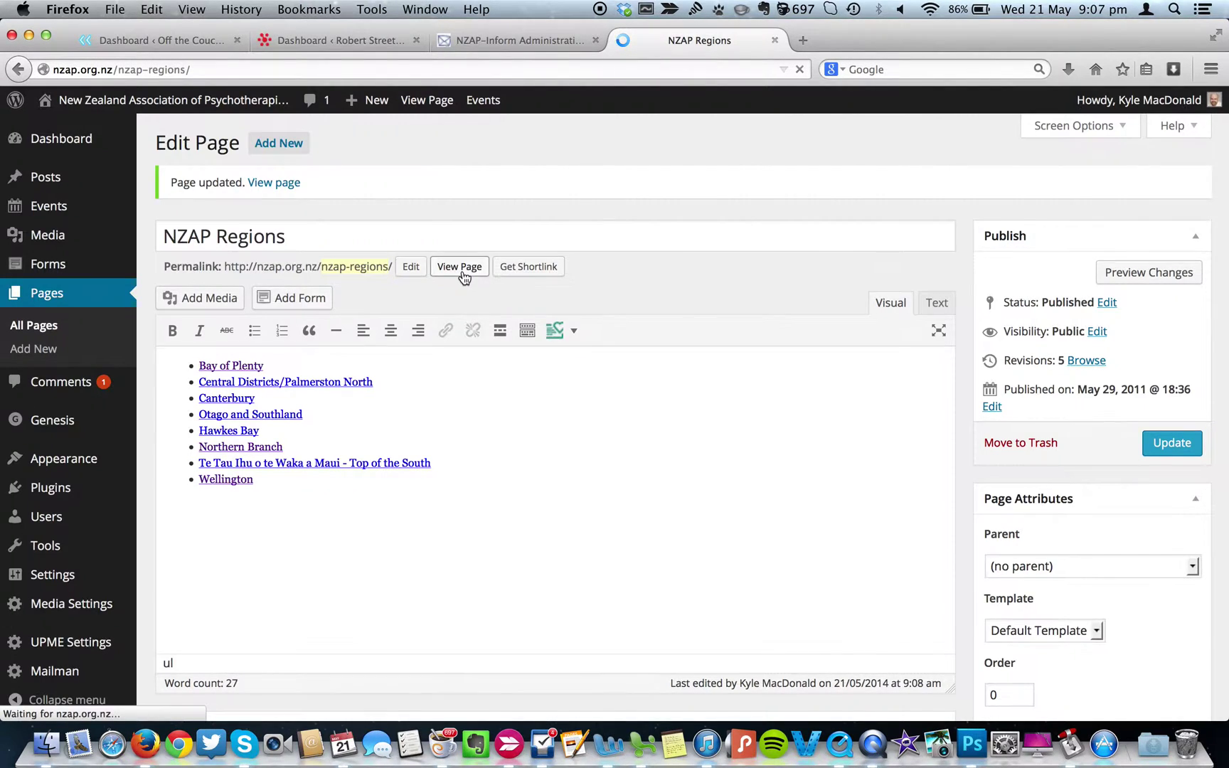
{"action": "key", "text": "ctrl+Right"}
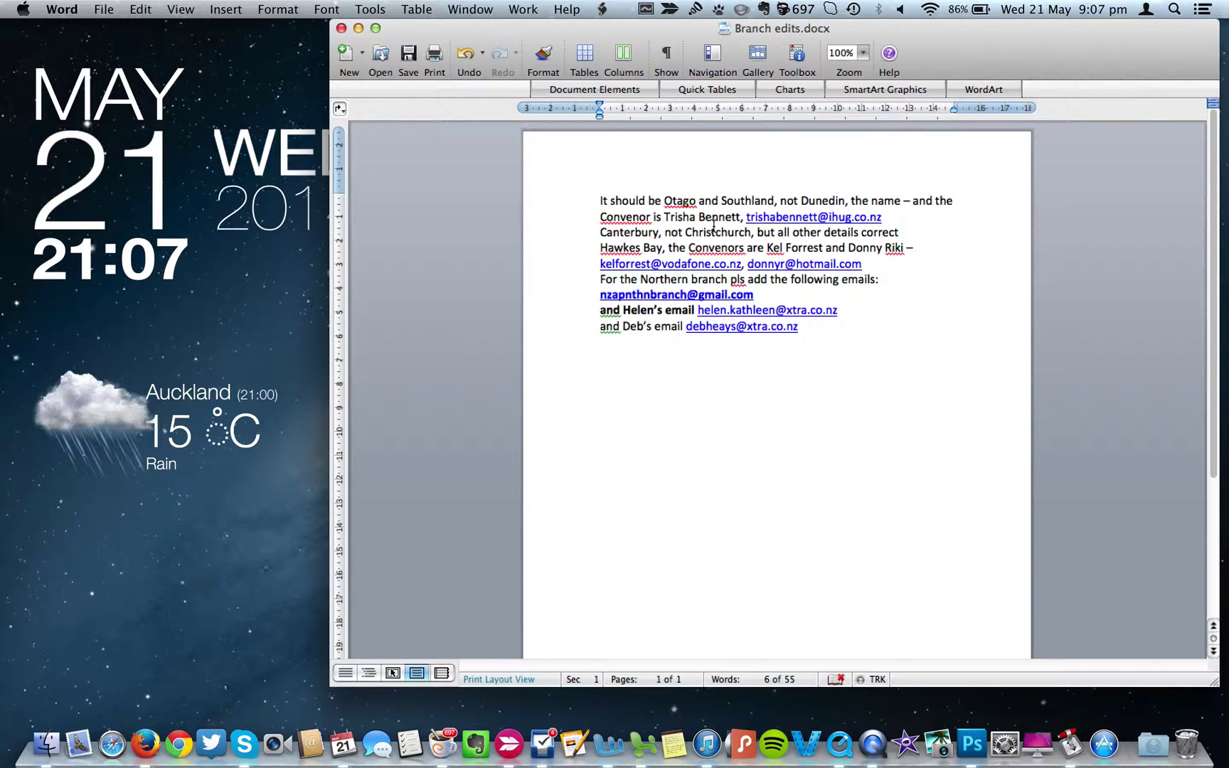
{"action": "key", "text": "ctrl+Left"}
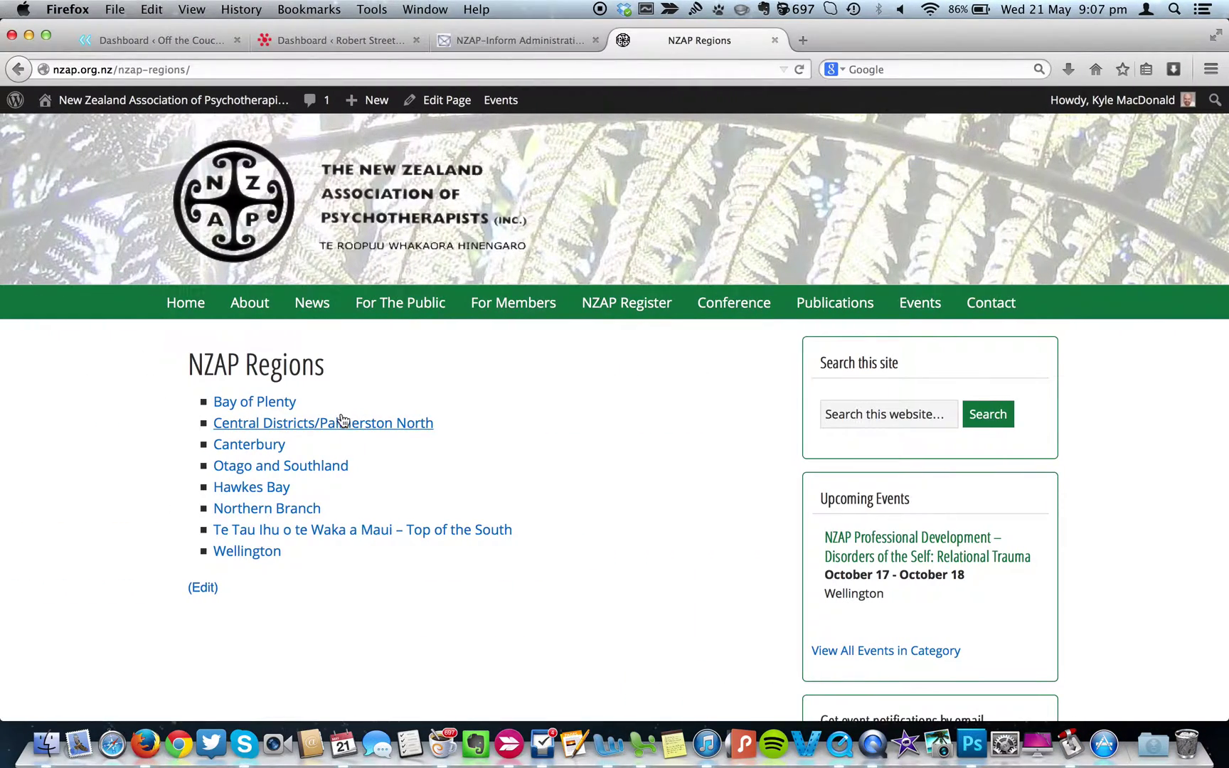
Check the Otago and Southland branch page, and copy that branch's new convenor name and e-mail from Branch edits.docx in Word.
{"action": "left_click", "coordinate": [260, 472]}
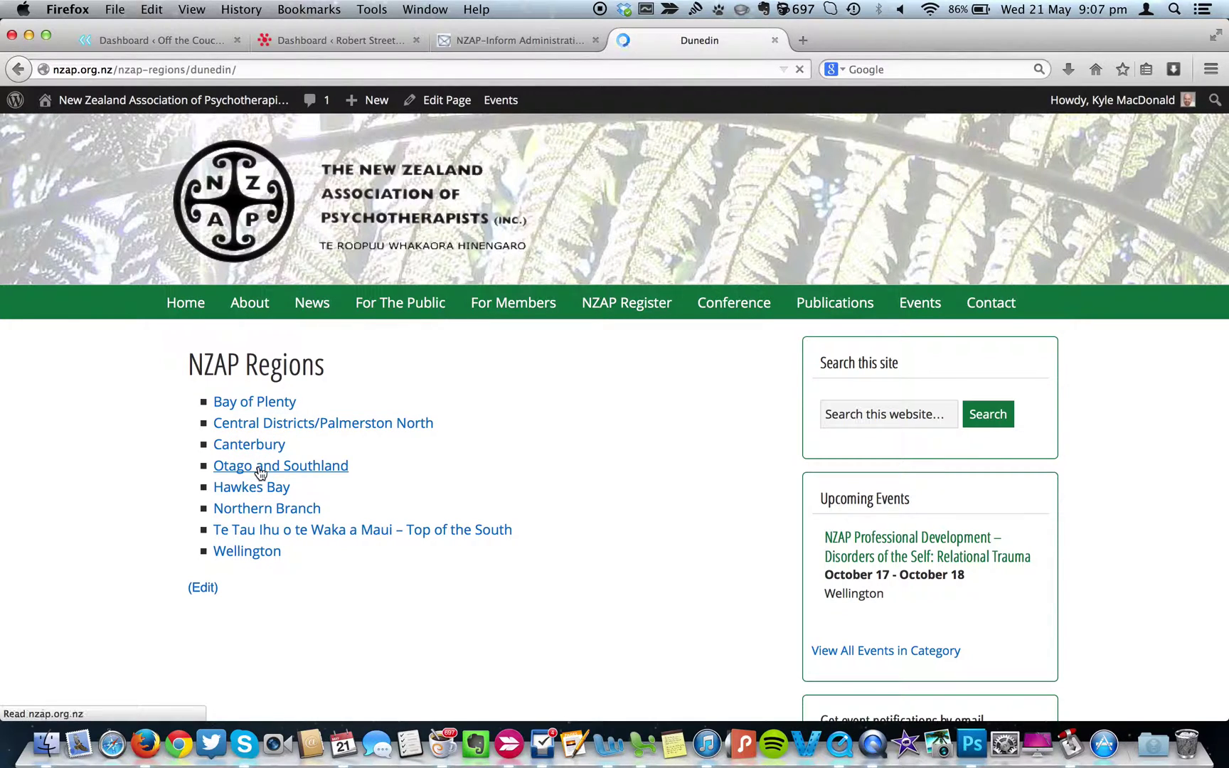
{"action": "scroll", "coordinate": [559, 552], "scroll_direction": "down", "scroll_amount": 1}
{"action": "scroll", "coordinate": [559, 552], "scroll_direction": "down", "scroll_amount": 3}
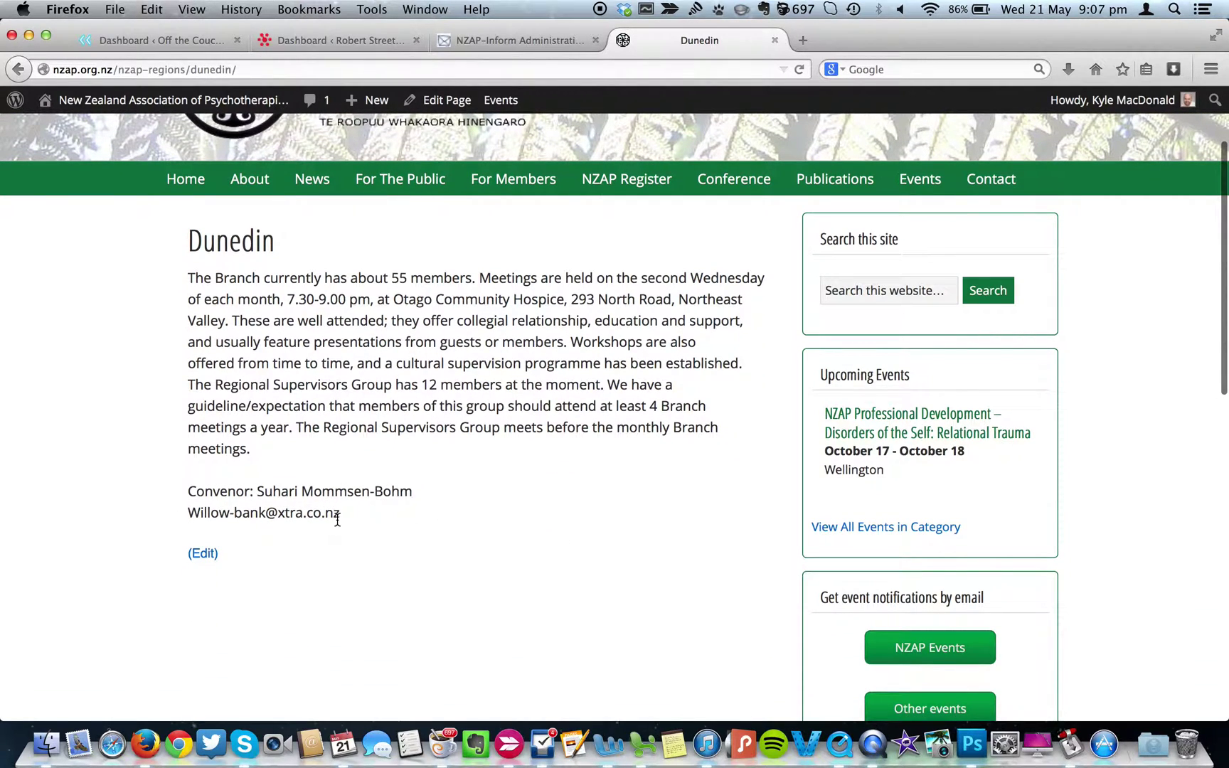
{"action": "key", "text": "ctrl+Right"}
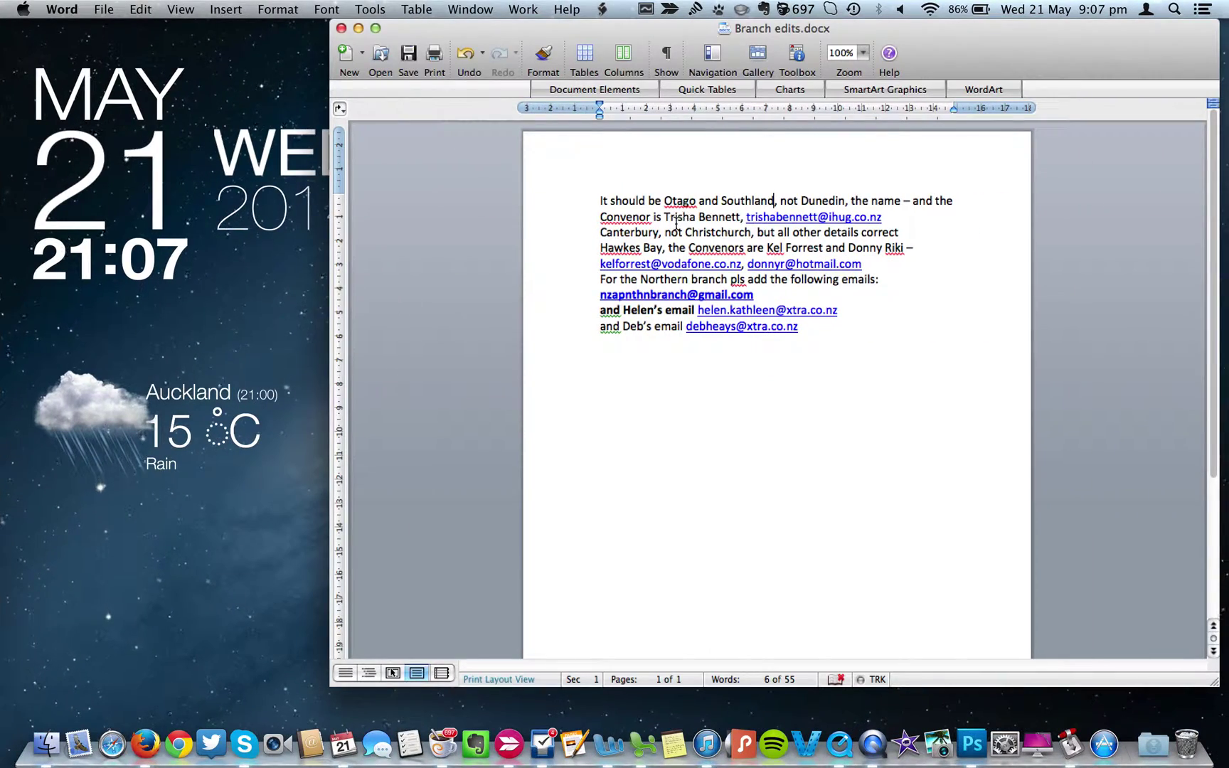
{"action": "left_click_drag", "start_coordinate": [672, 217], "coordinate": [894, 220]}
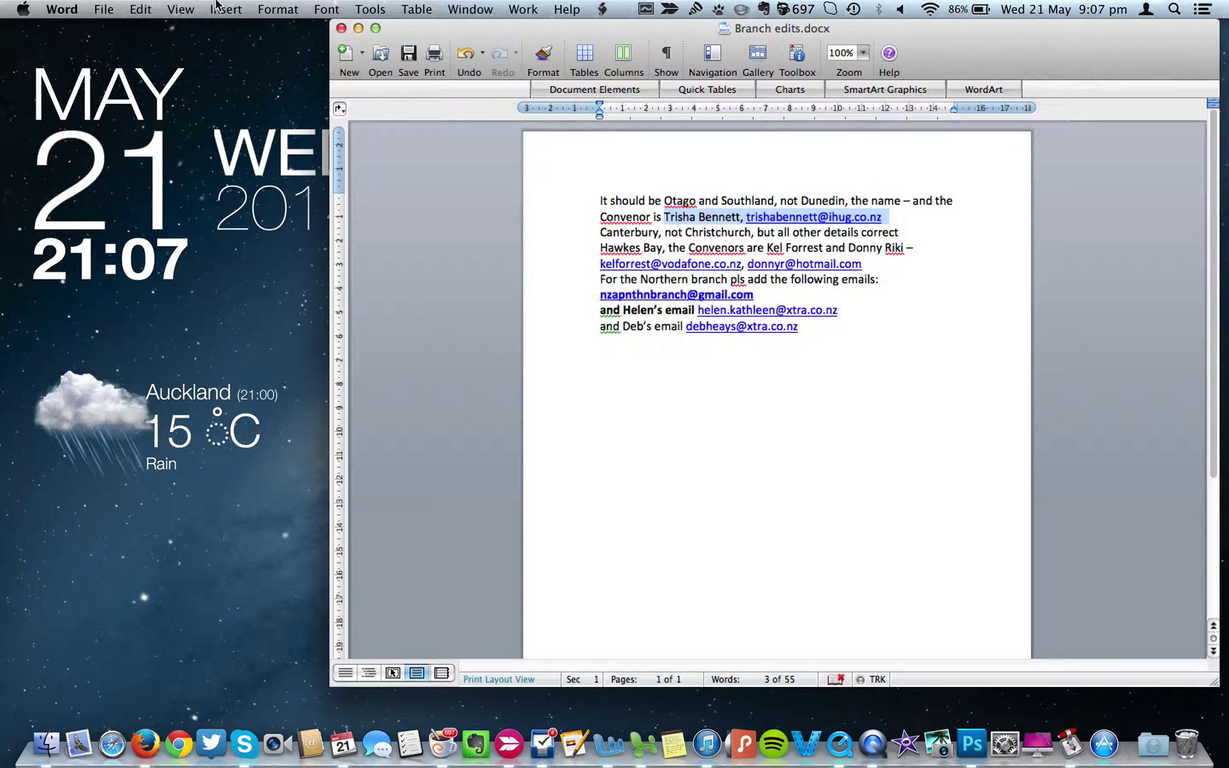
{"action": "left_click", "coordinate": [142, 10]}
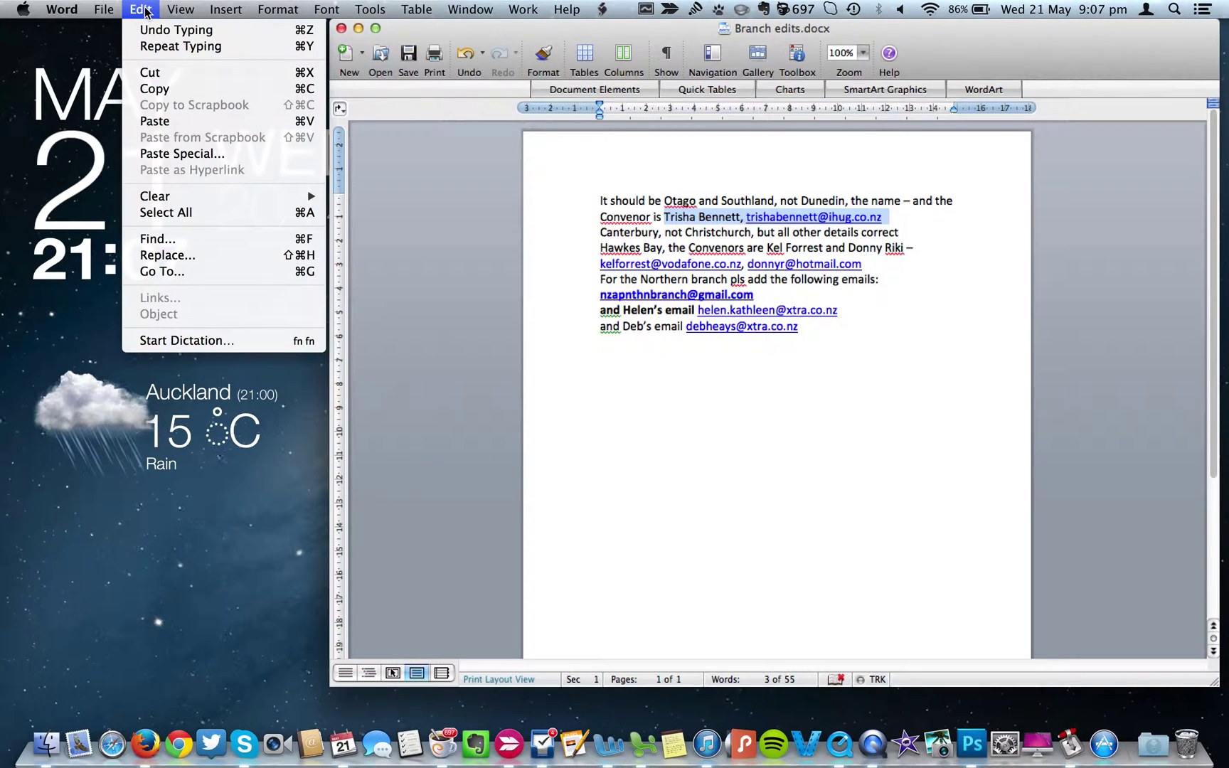
{"action": "left_click", "coordinate": [160, 93]}
Open the Dunedin page for editing in Firefox and replace the old convenor's name with the copied convenor details.
{"action": "key", "text": "ctrl+Left"}
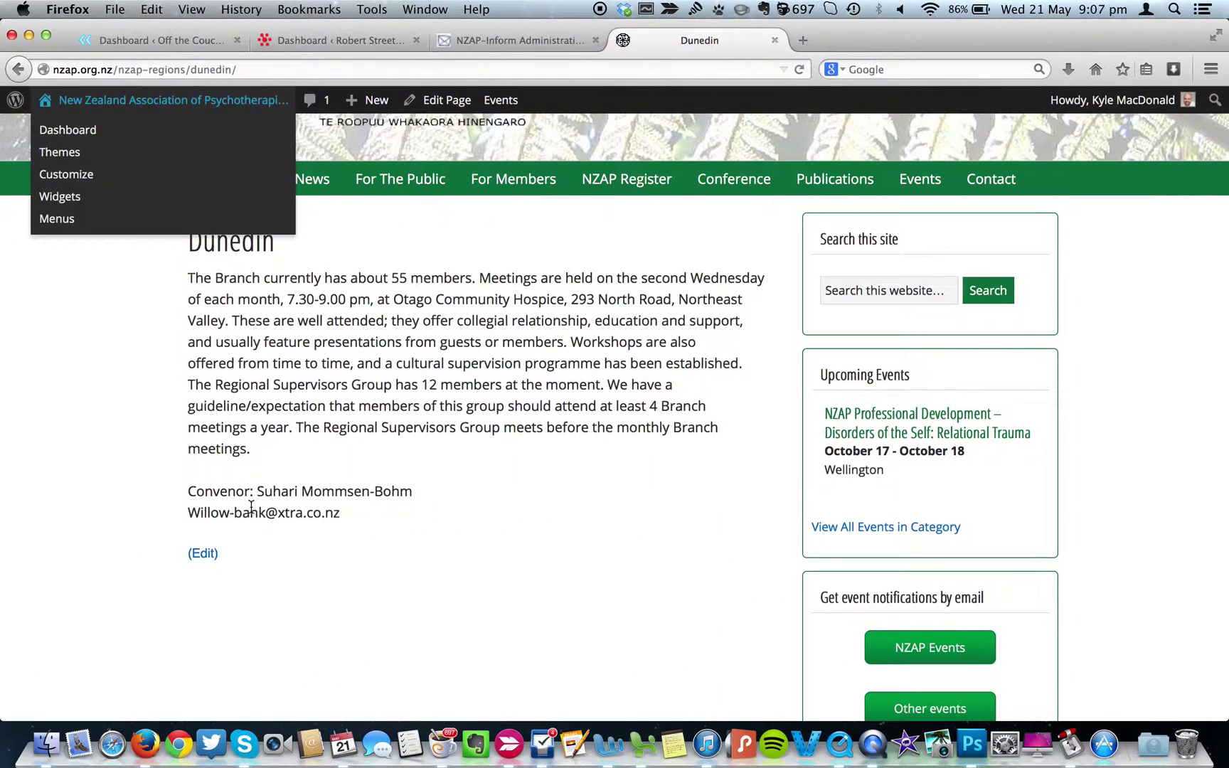
{"action": "left_click", "coordinate": [204, 554]}
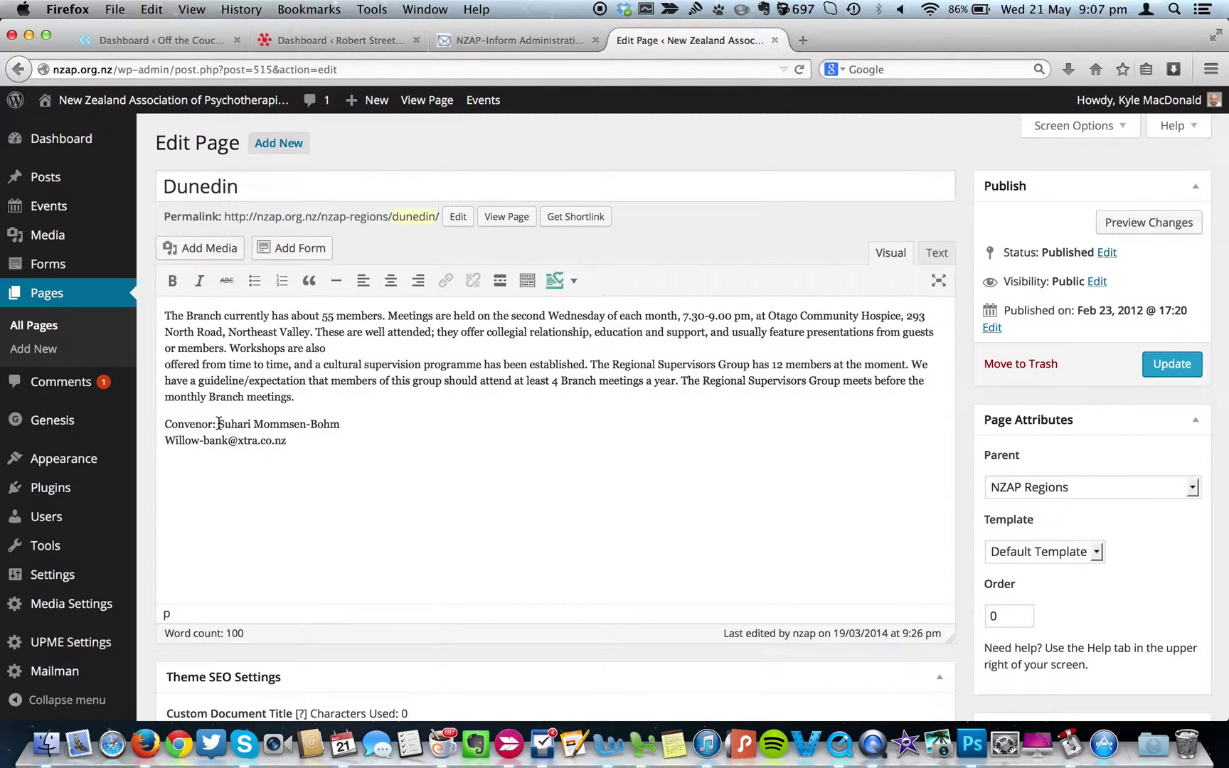
{"action": "left_click_drag", "start_coordinate": [219, 425], "coordinate": [371, 425]}
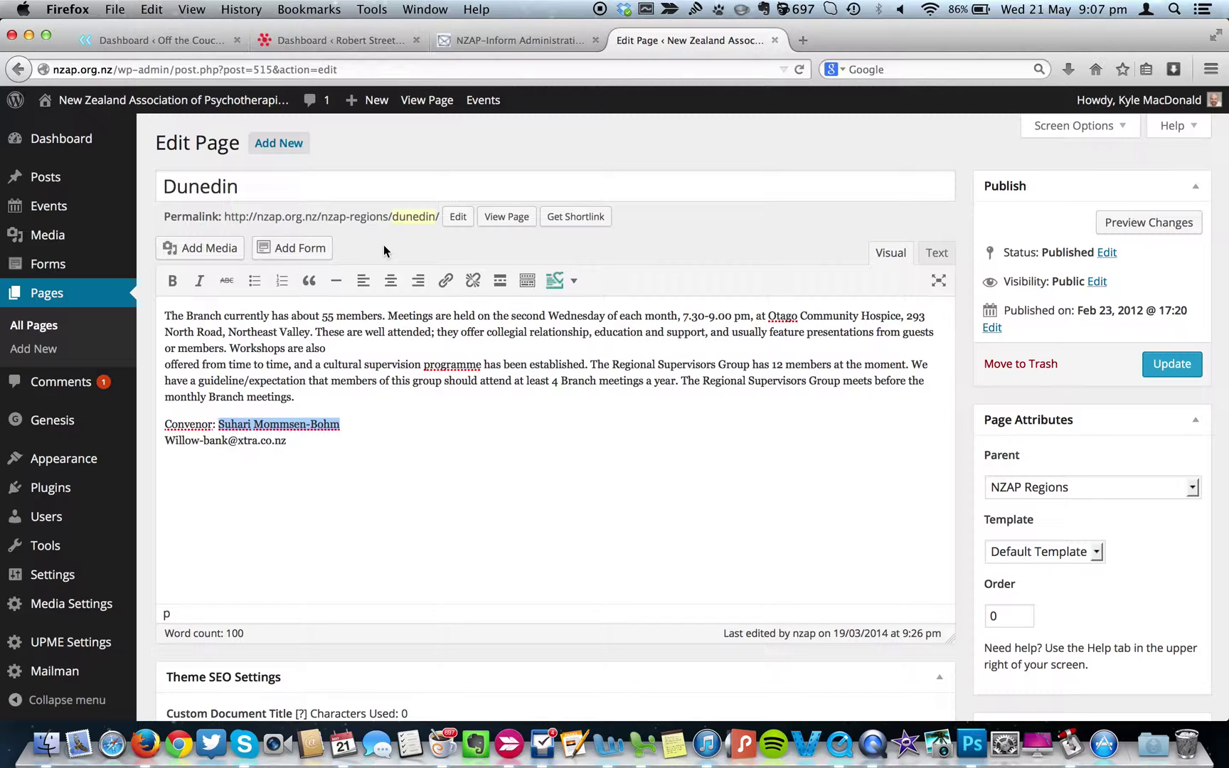
{"action": "key", "text": "super+v"}
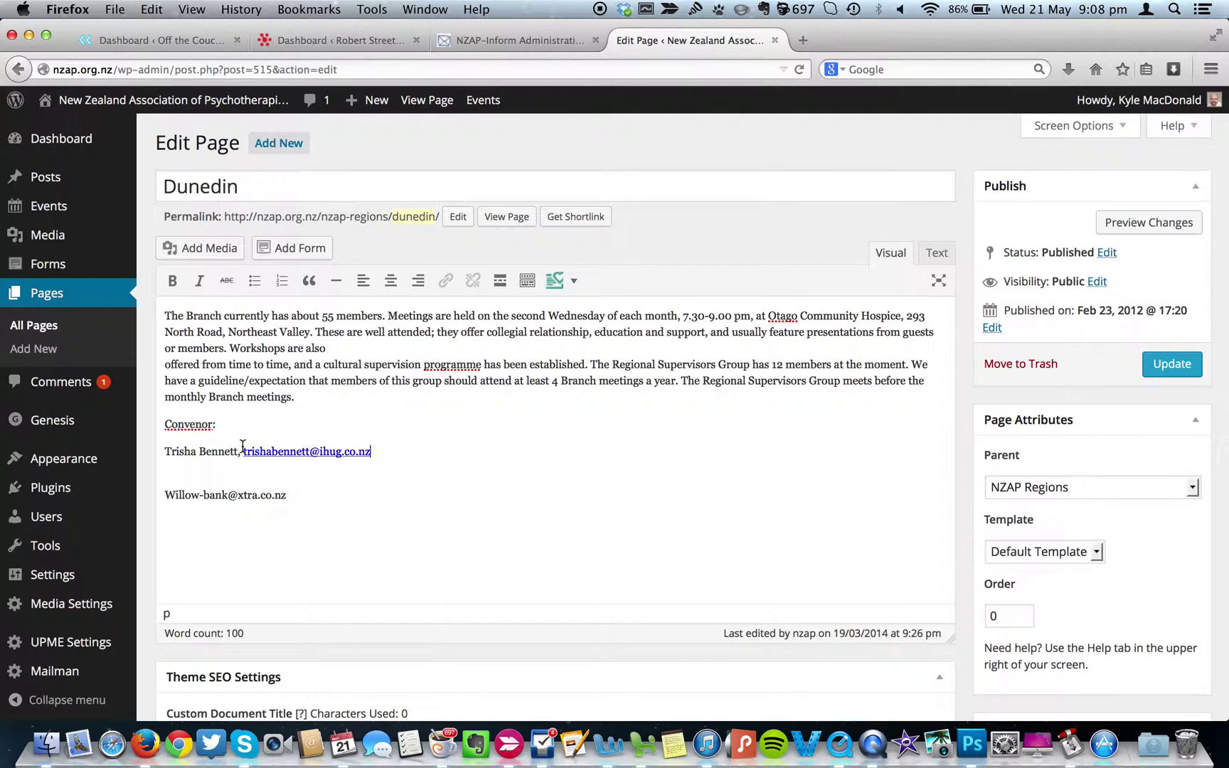
Place the new convenor's name beside the Convenor label with the e-mail on its own line, and delete the old convenor's e-mail.
{"action": "left_click", "coordinate": [165, 451]}
{"action": "key", "text": "BackSpace"}
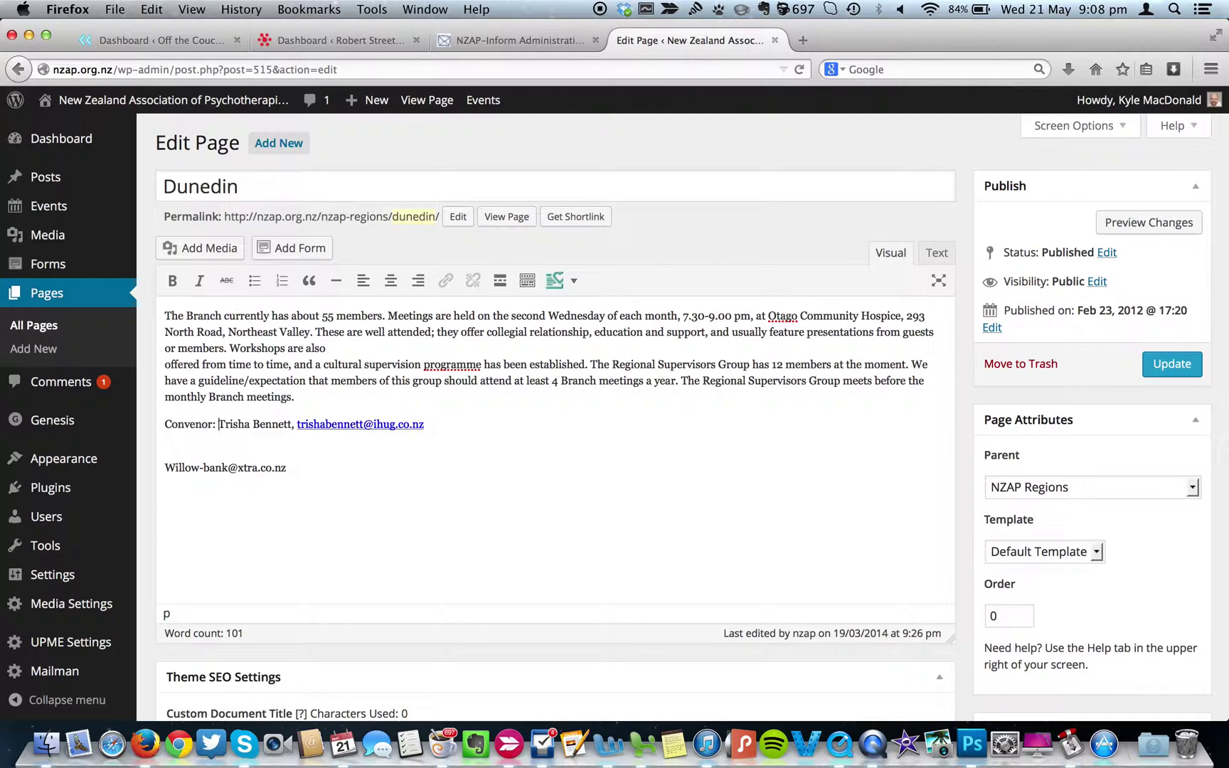
{"action": "left_click", "coordinate": [298, 427]}
{"action": "key", "text": "Return"}
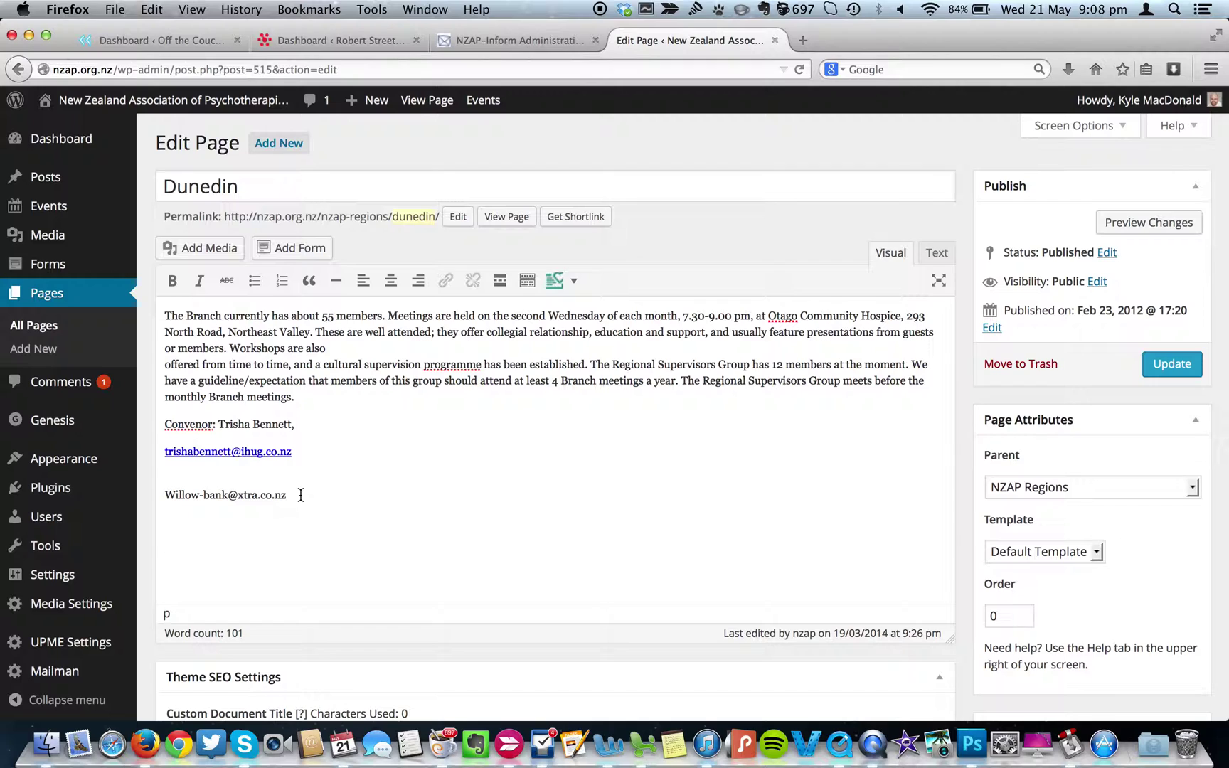
{"action": "left_click_drag", "start_coordinate": [301, 495], "coordinate": [166, 495]}
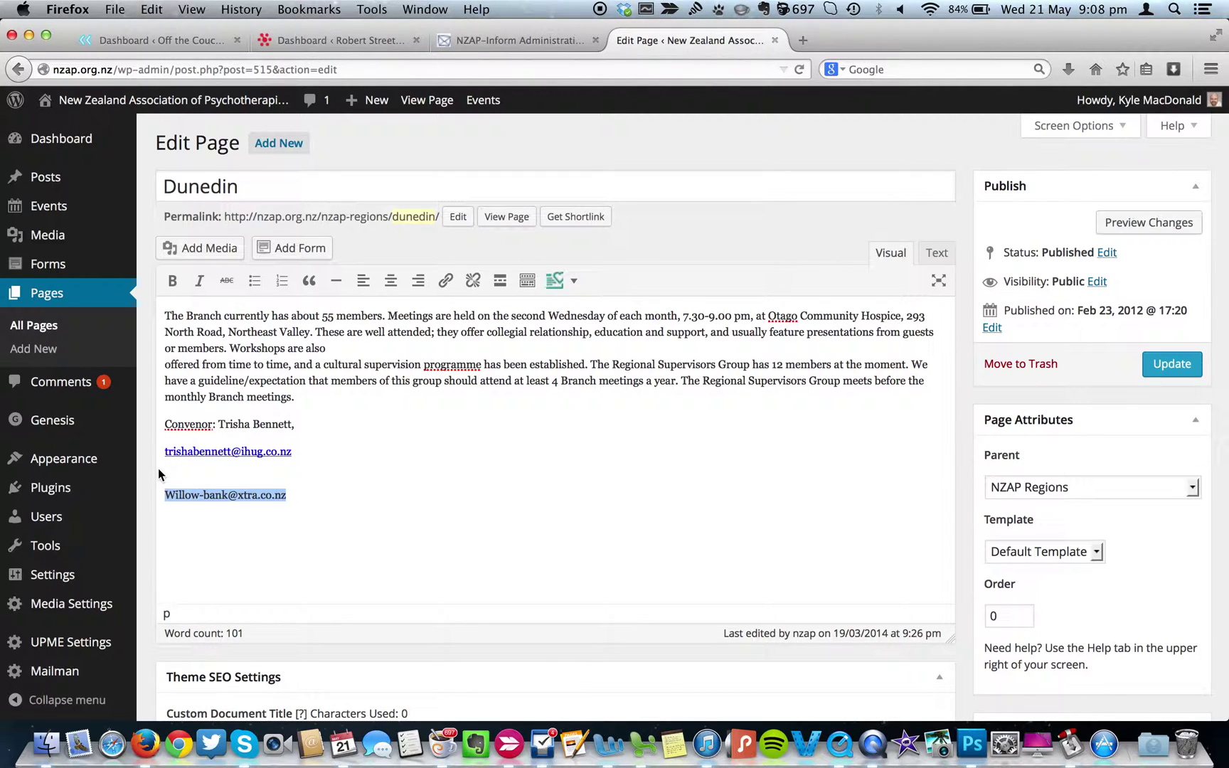
{"action": "key", "text": "BackSpace"}
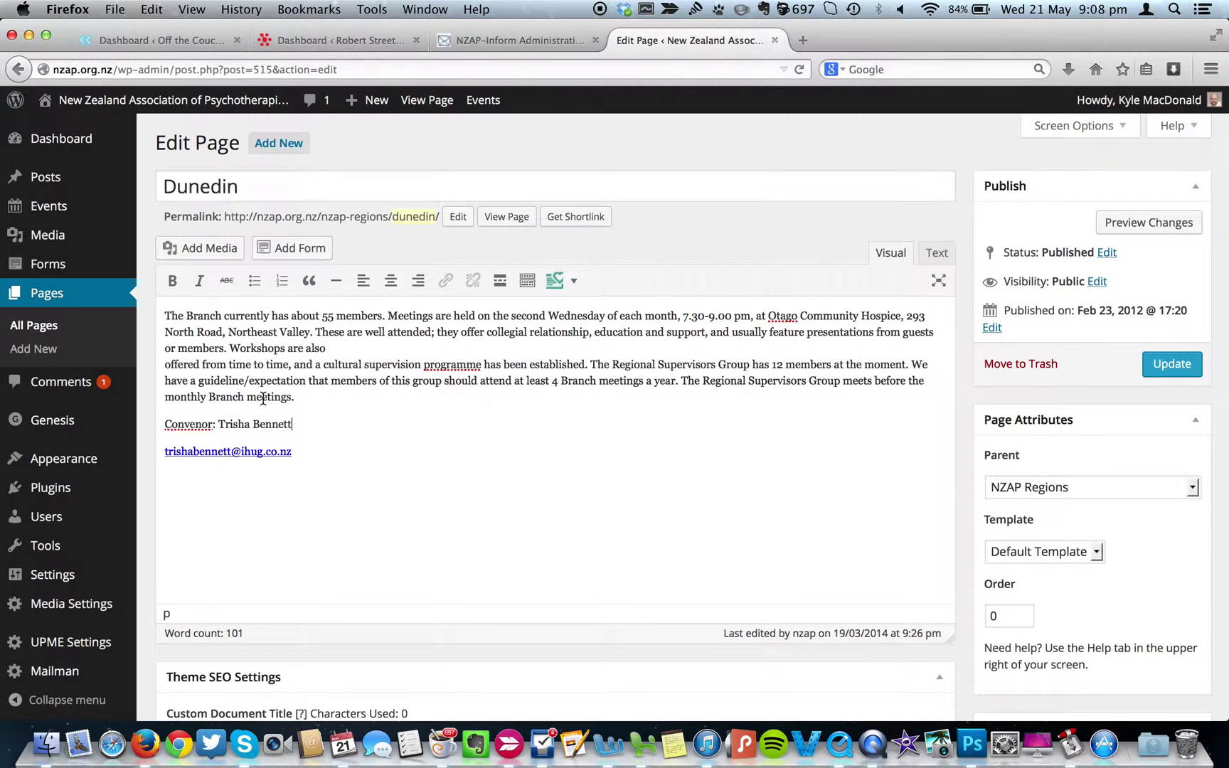
Check the link target of the convenor's e-mail, and preview the changed Dunedin page before closing the preview.
{"action": "left_click", "coordinate": [198, 453]}
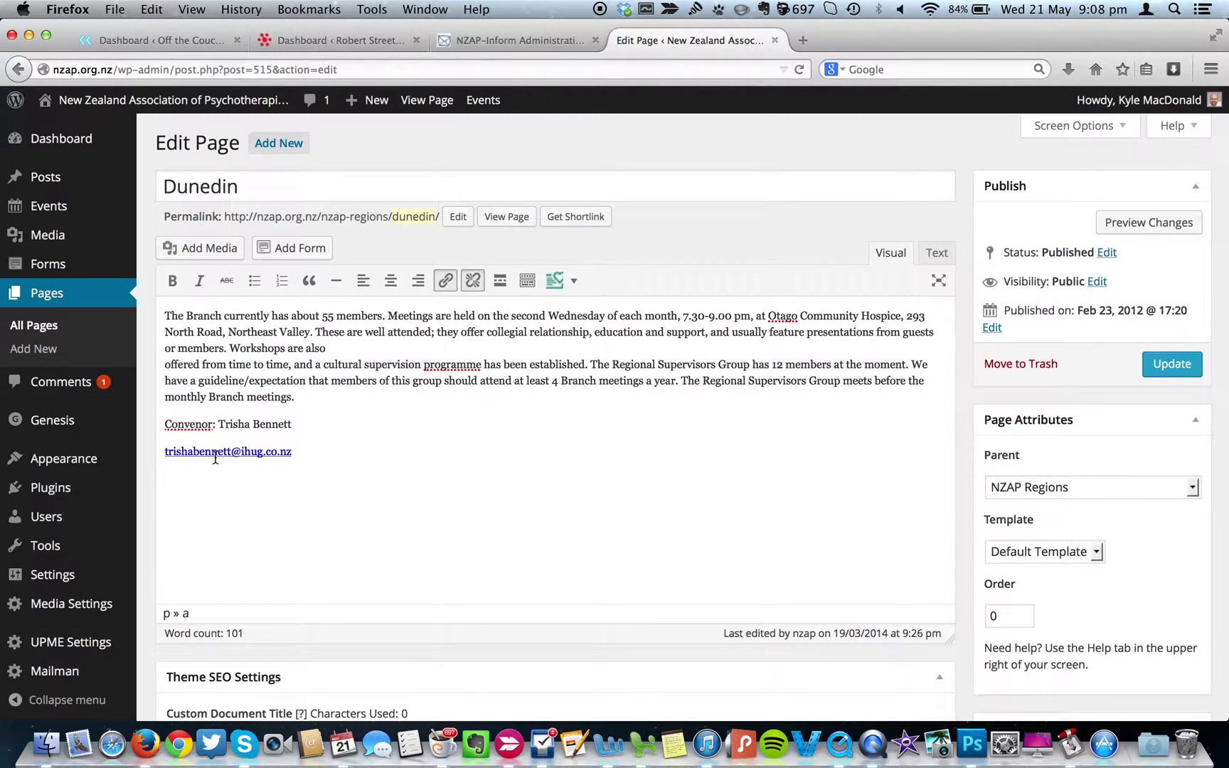
{"action": "left_click", "coordinate": [446, 282]}
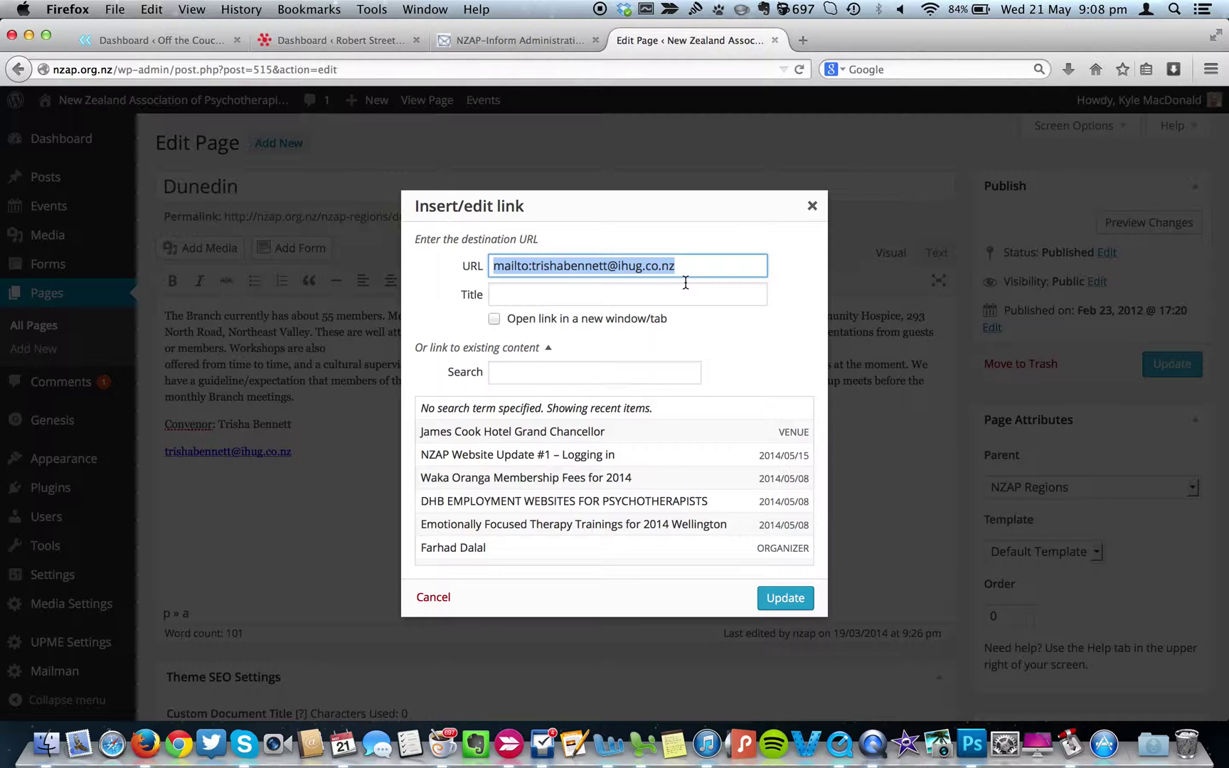
{"action": "left_click", "coordinate": [783, 599]}
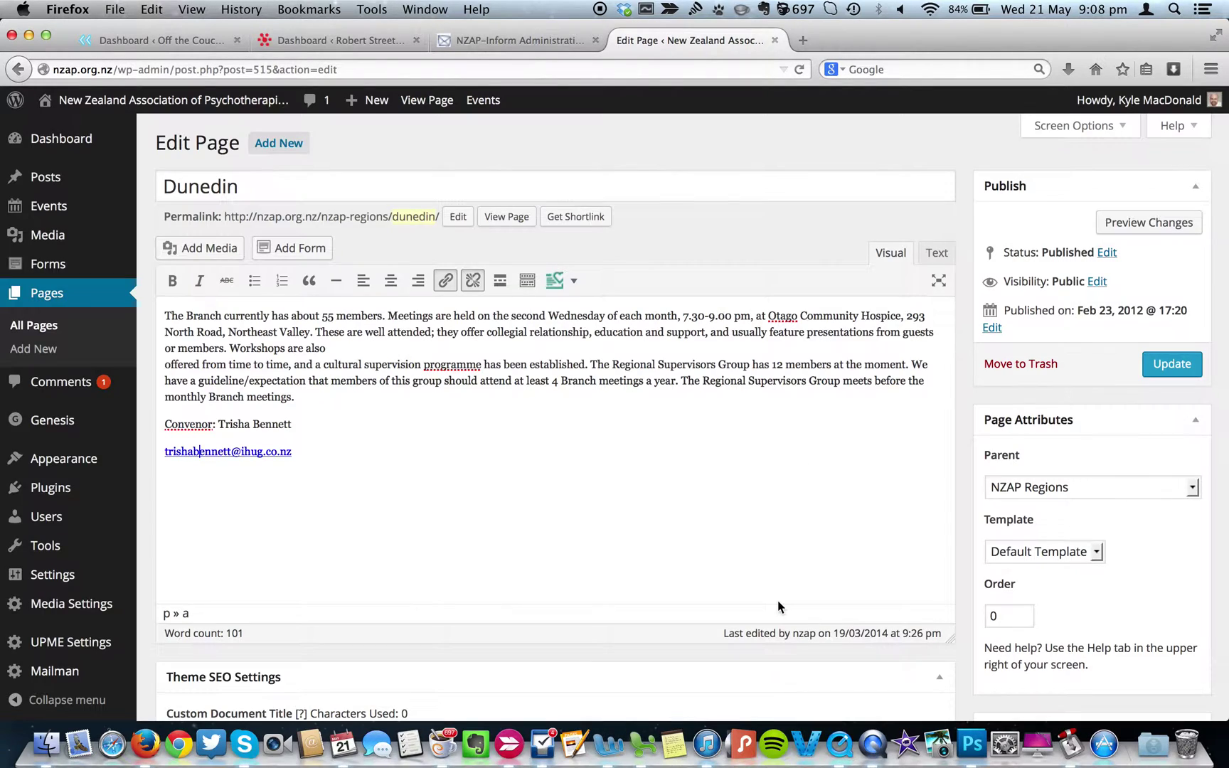
{"action": "left_click", "coordinate": [1148, 225]}
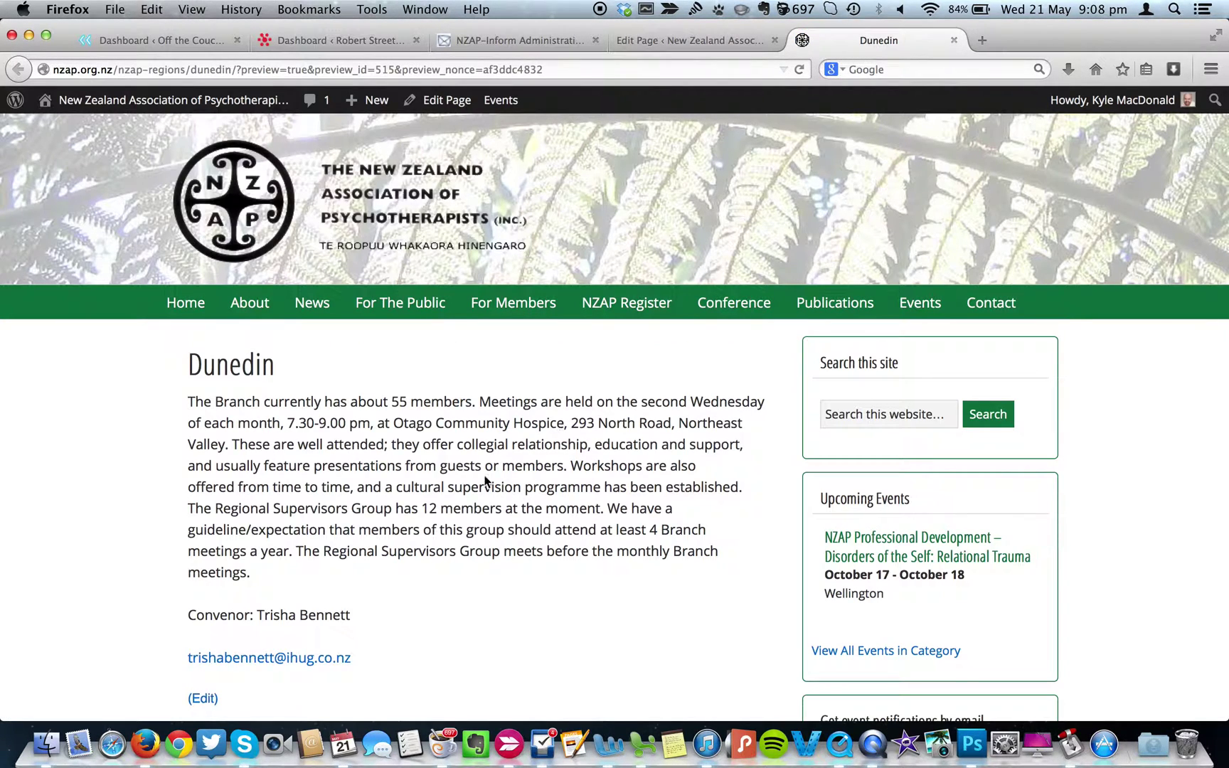
{"action": "scroll", "coordinate": [485, 481], "scroll_direction": "down", "scroll_amount": 3}
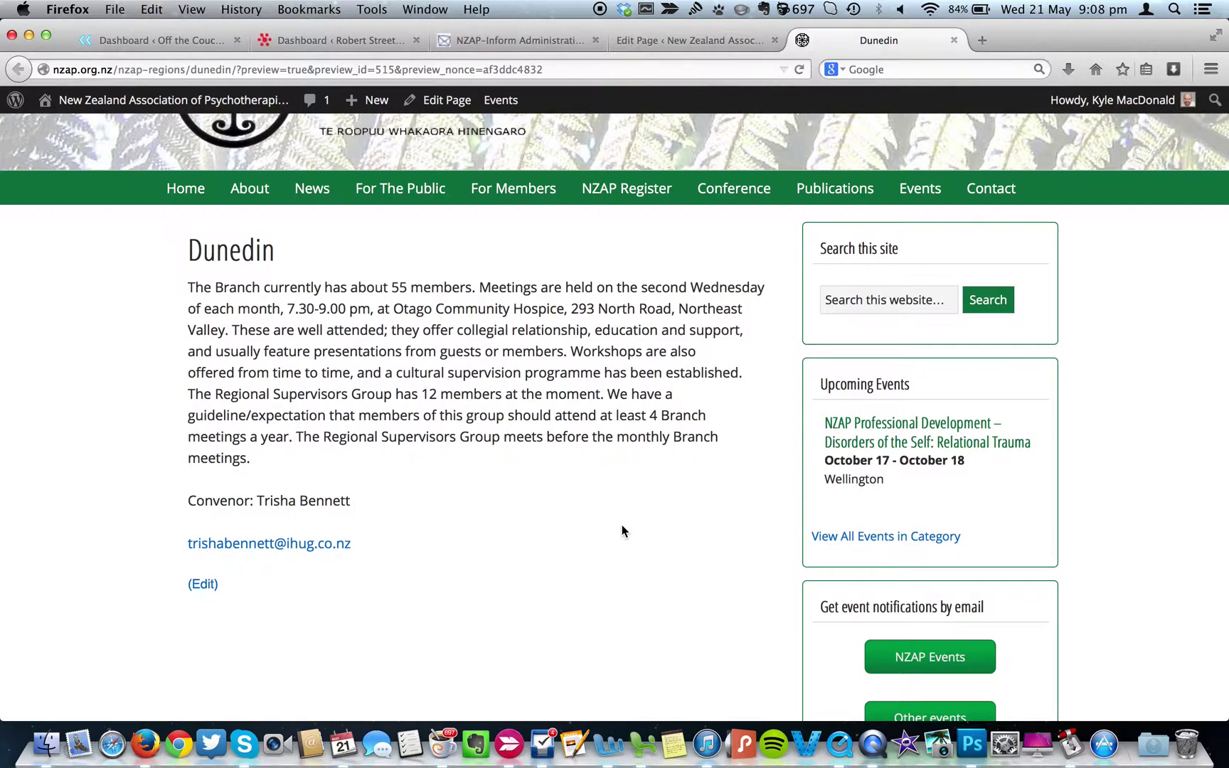
{"action": "scroll", "coordinate": [623, 528], "scroll_direction": "up", "scroll_amount": 3}
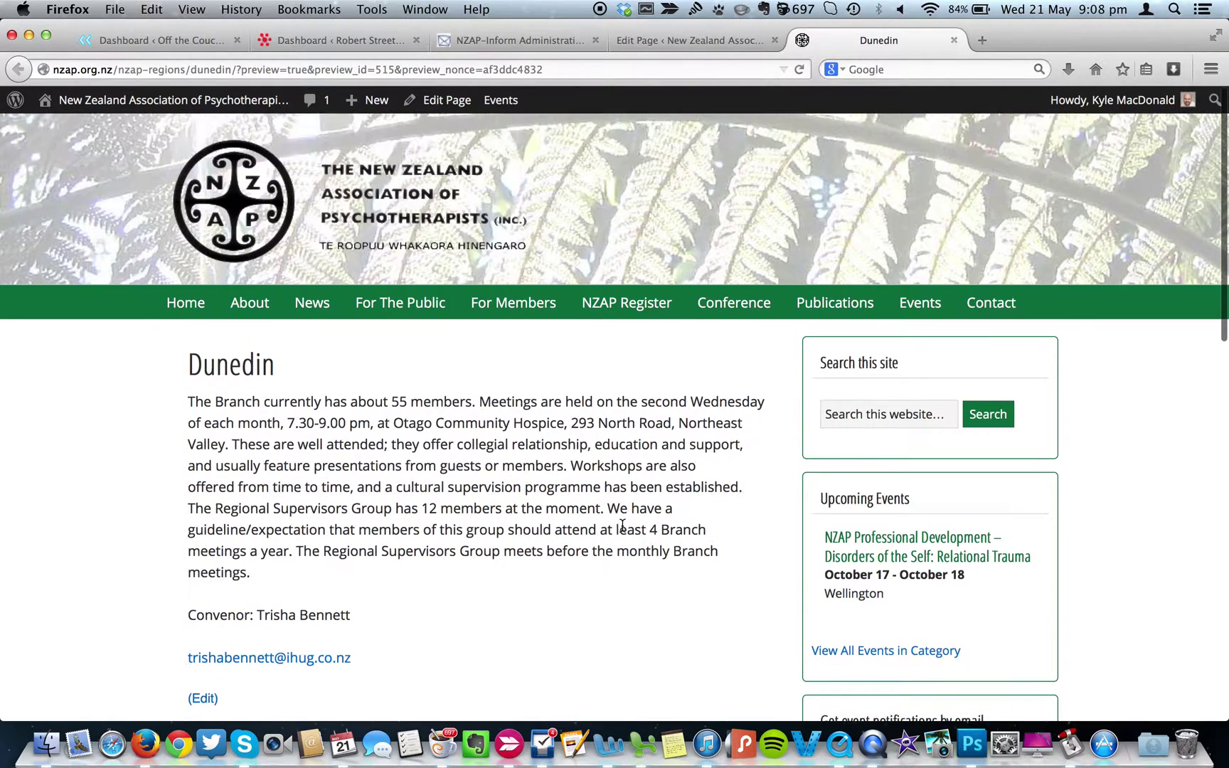
{"action": "left_click", "coordinate": [954, 41]}
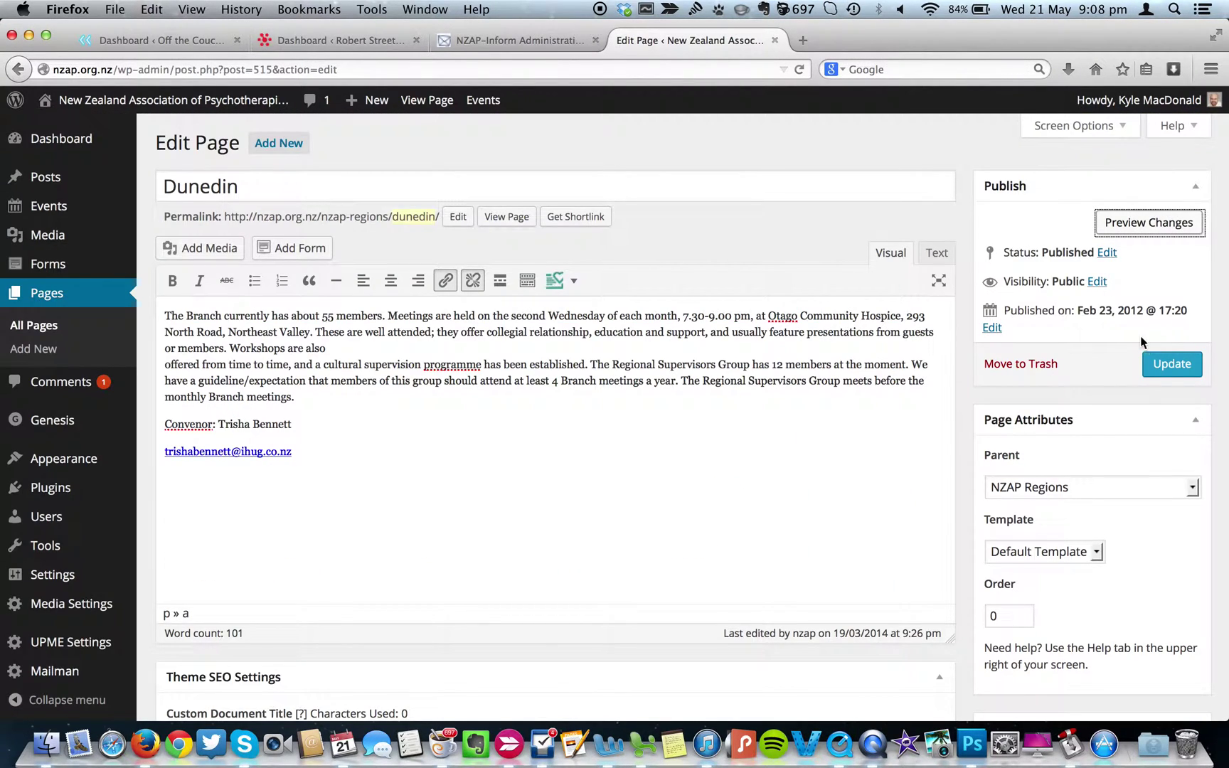
Update the Dunedin page and view it live.
{"action": "left_click", "coordinate": [1172, 368]}
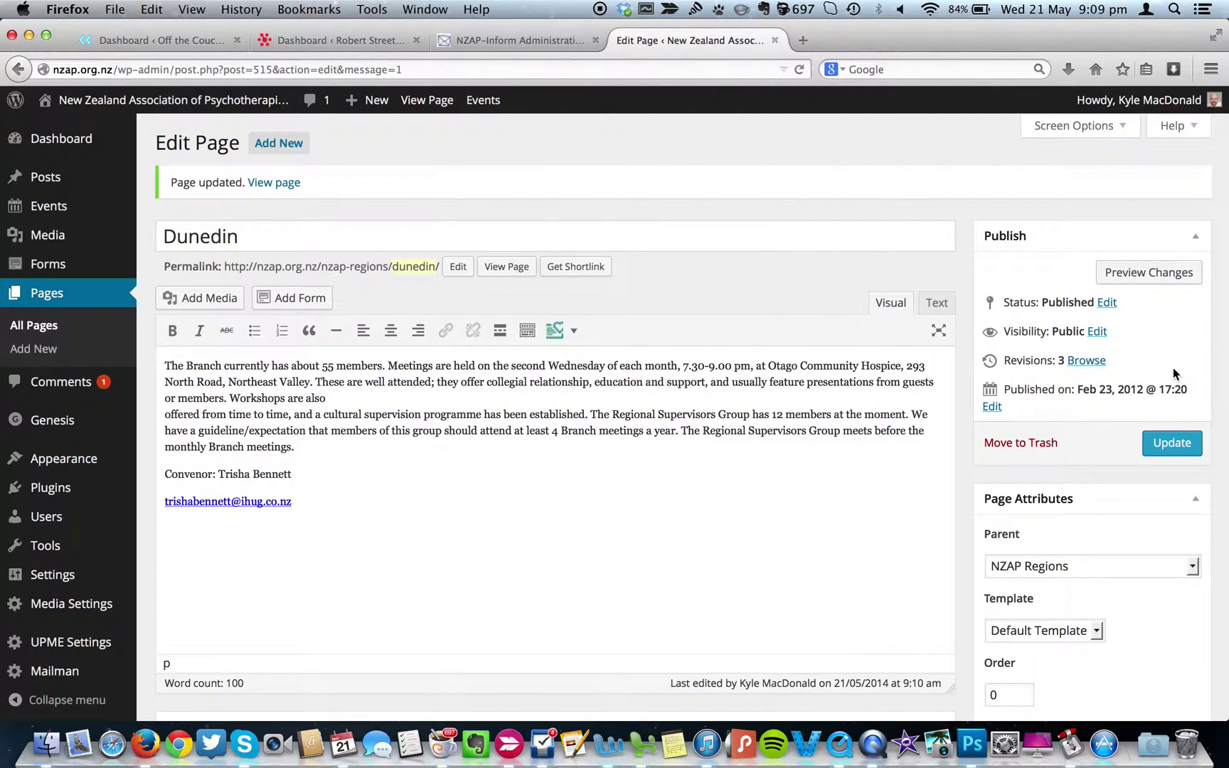
{"action": "left_click", "coordinate": [496, 267]}
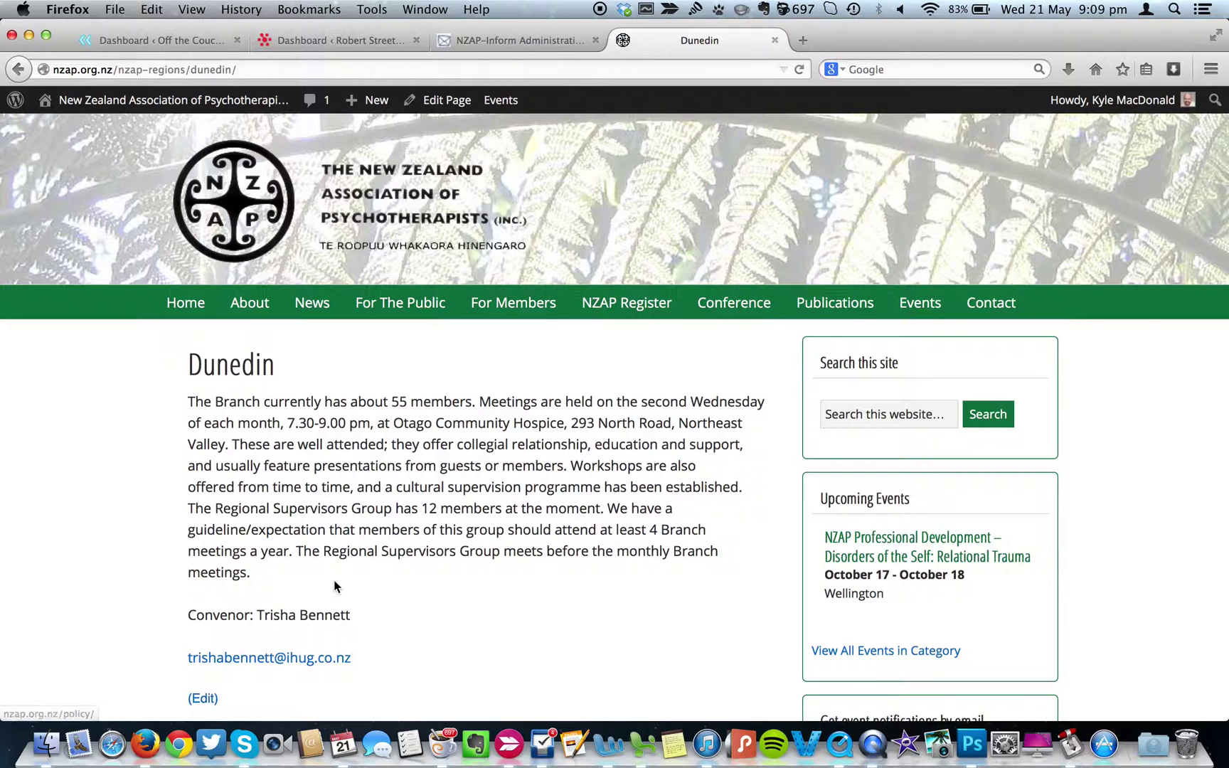
Test the convenor's e-mail link on the live page, and return from the new Mail message to the Dunedin page in Firefox.
{"action": "left_click", "coordinate": [321, 661]}
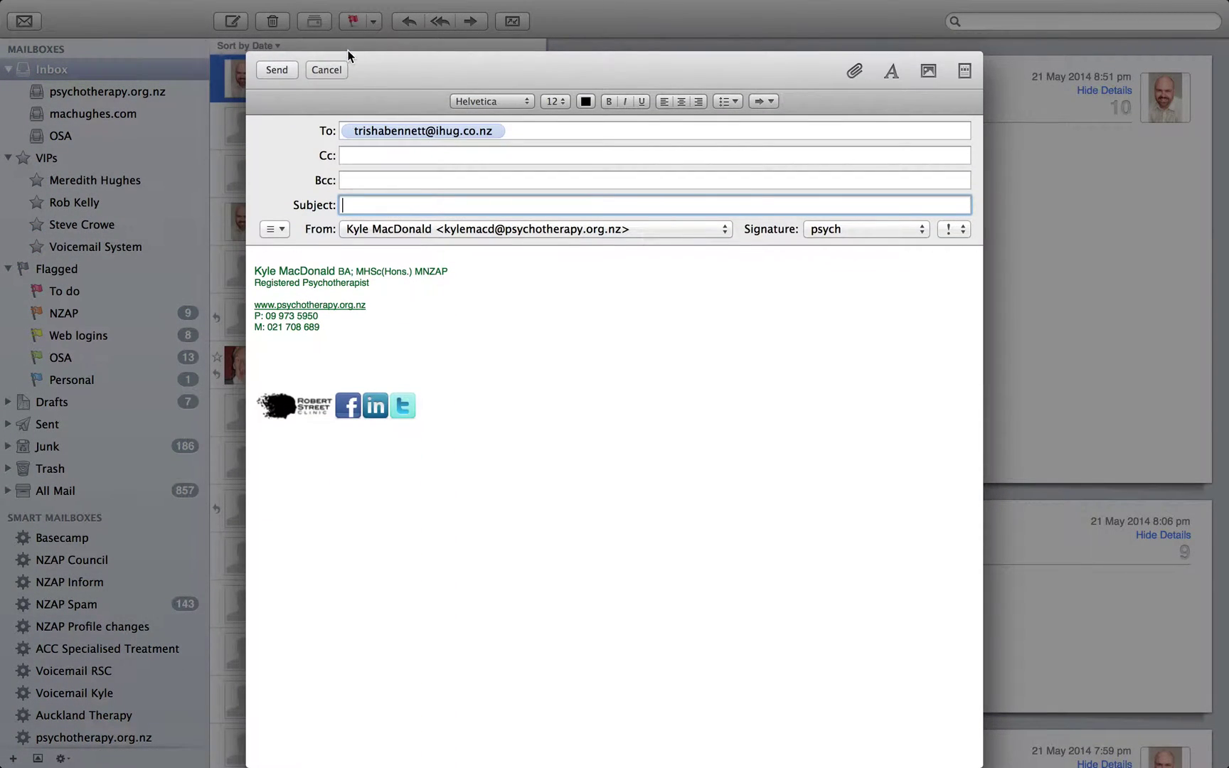
{"action": "key", "text": "ctrl+Right"}
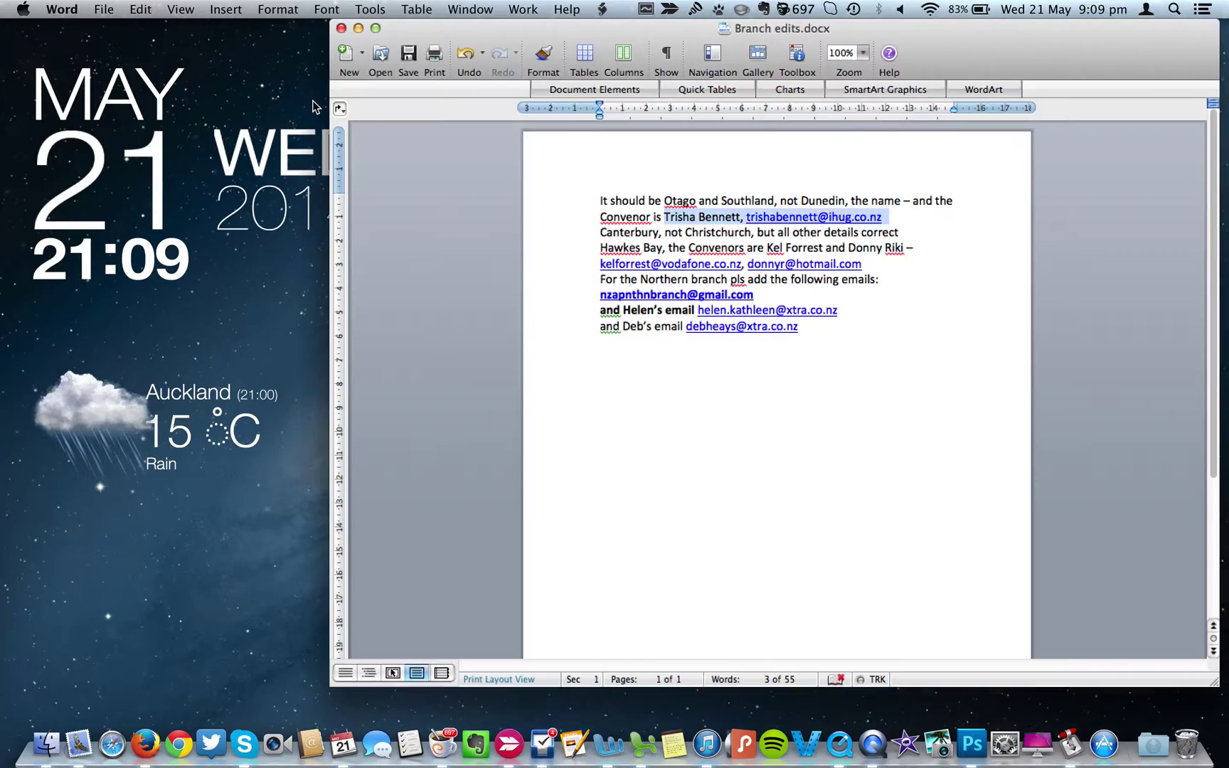
{"action": "key", "text": "ctrl+Left"}
{"action": "key", "text": "ctrl+Left"}
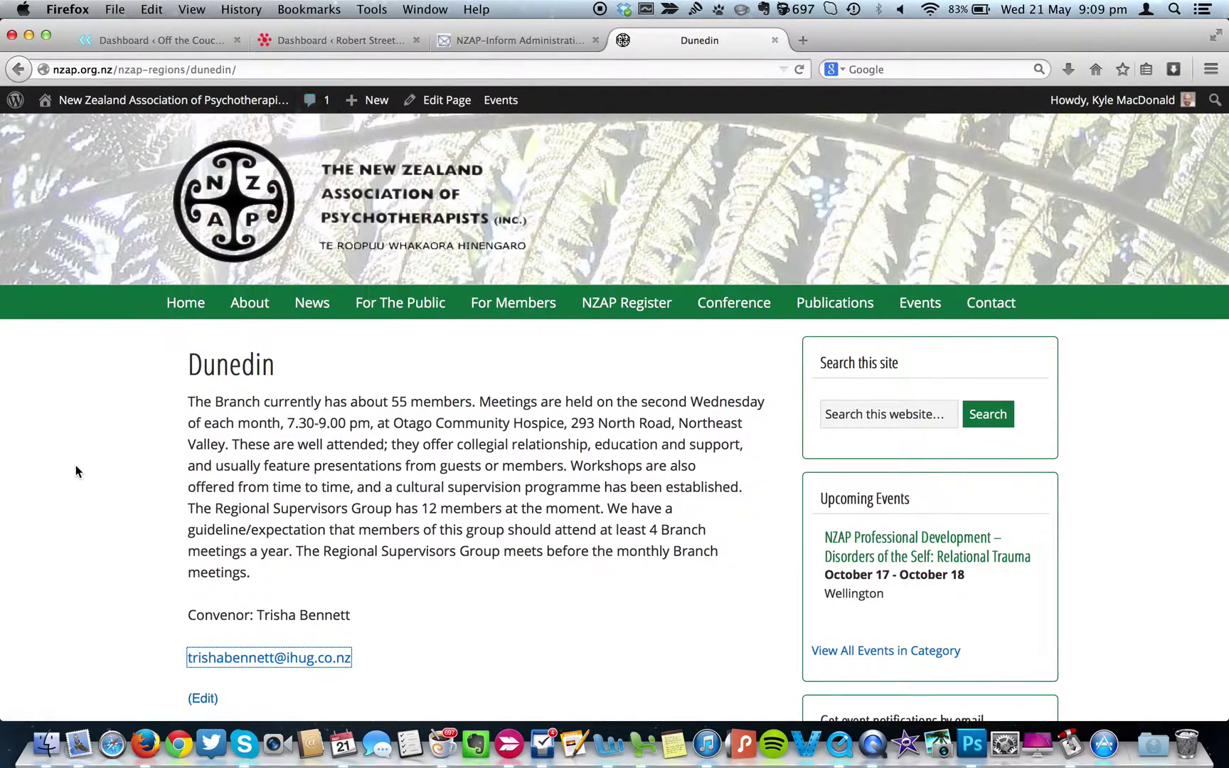
{"action": "key", "text": "ctrl+Up"}
{"action": "left_click_drag", "start_coordinate": [765, 60], "coordinate": [567, 100]}
{"action": "left_click", "coordinate": [443, 69]}
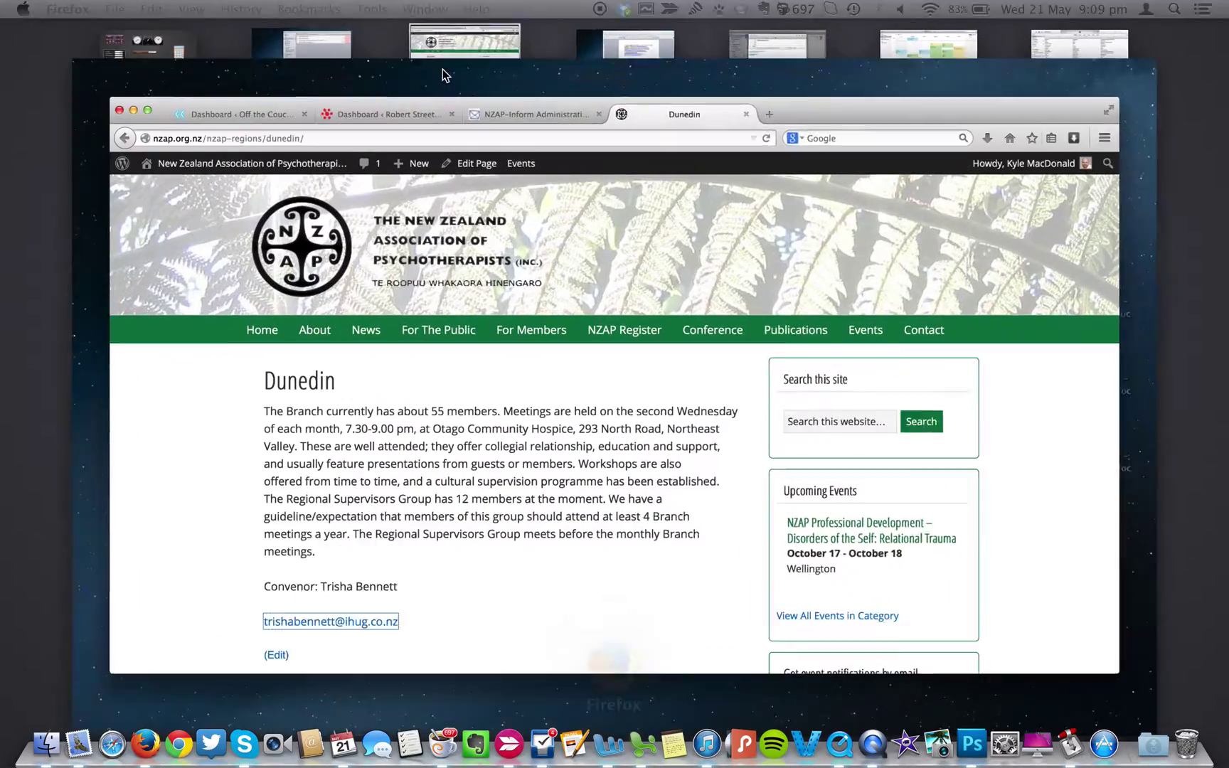
{"action": "scroll", "coordinate": [163, 613], "scroll_direction": "down", "scroll_amount": 2}
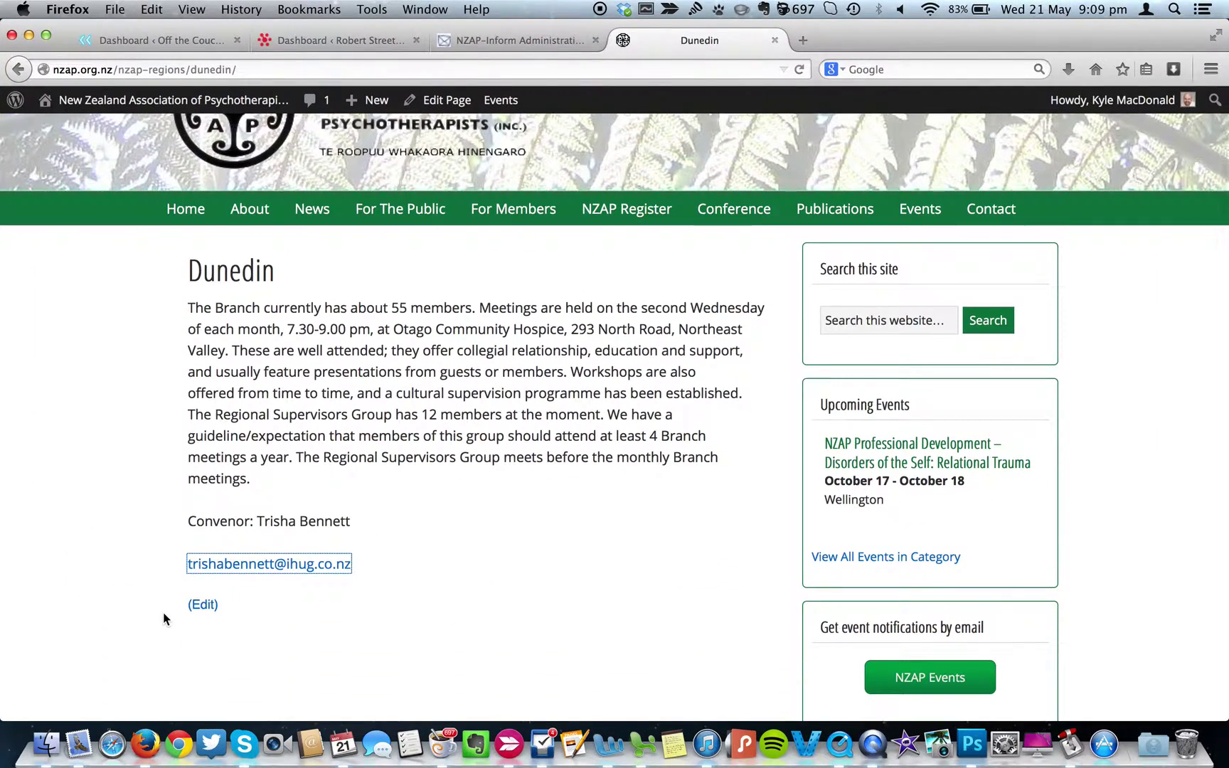
Copy the Hawkes Bay convenors' names and e-mails from Branch edits.docx in Word.
{"action": "key", "text": "ctrl+Right"}
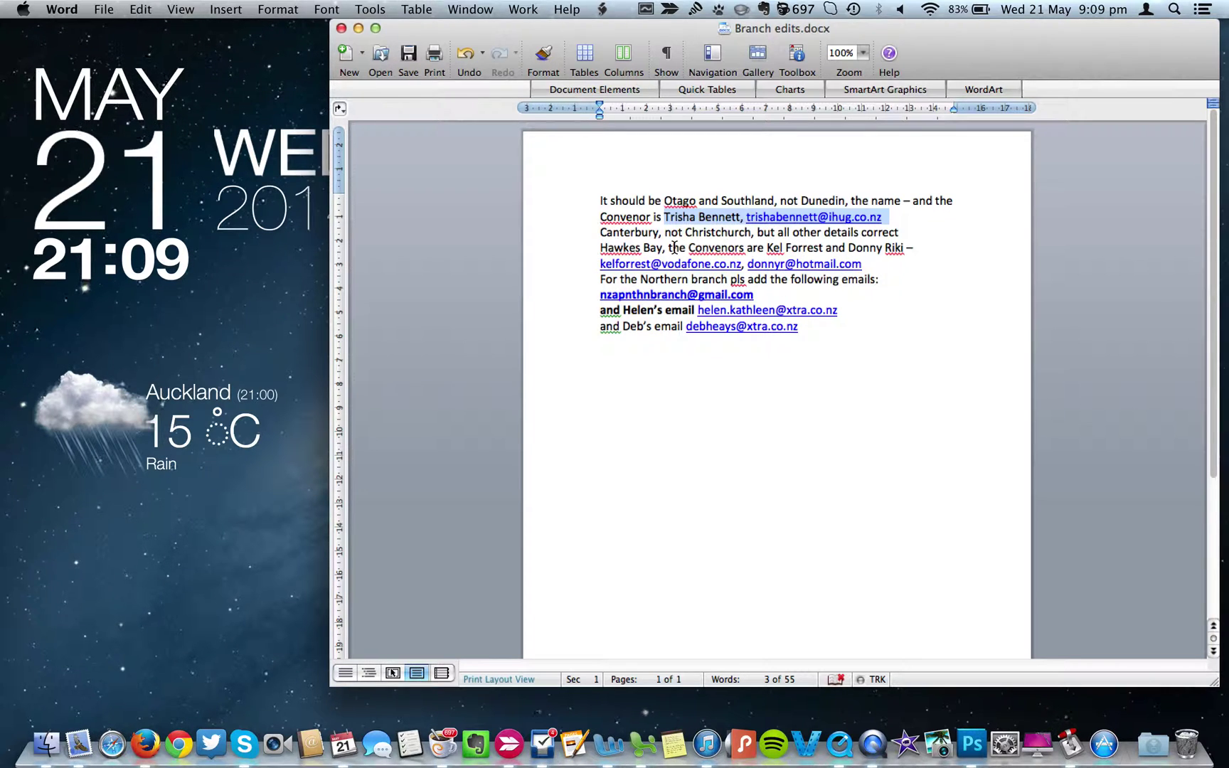
{"action": "left_click_drag", "start_coordinate": [670, 249], "coordinate": [921, 265]}
{"action": "key", "text": "super+c"}
Return to Firefox, go to the Hawkes Bay branch page through NZAP Regions, and open it for editing.
{"action": "key", "text": "super+Tab"}
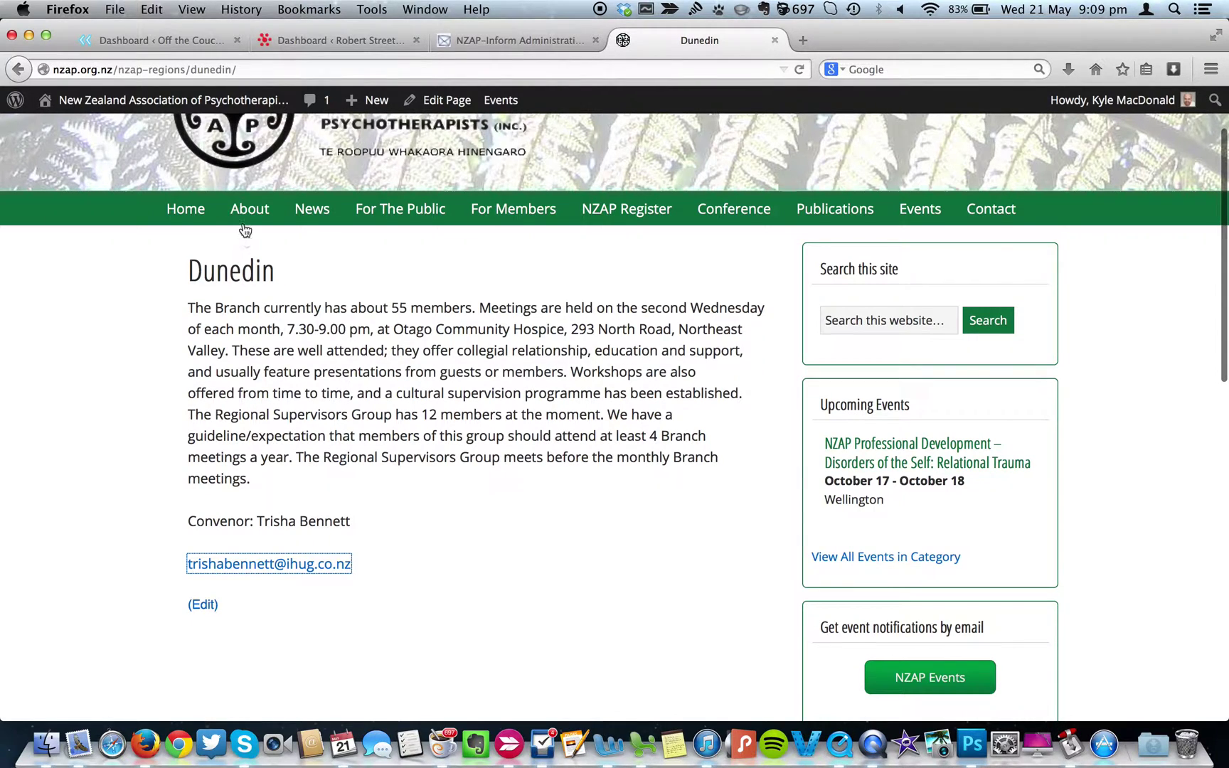
{"action": "mouse_move", "coordinate": [246, 217]}
{"action": "left_click", "coordinate": [277, 398]}
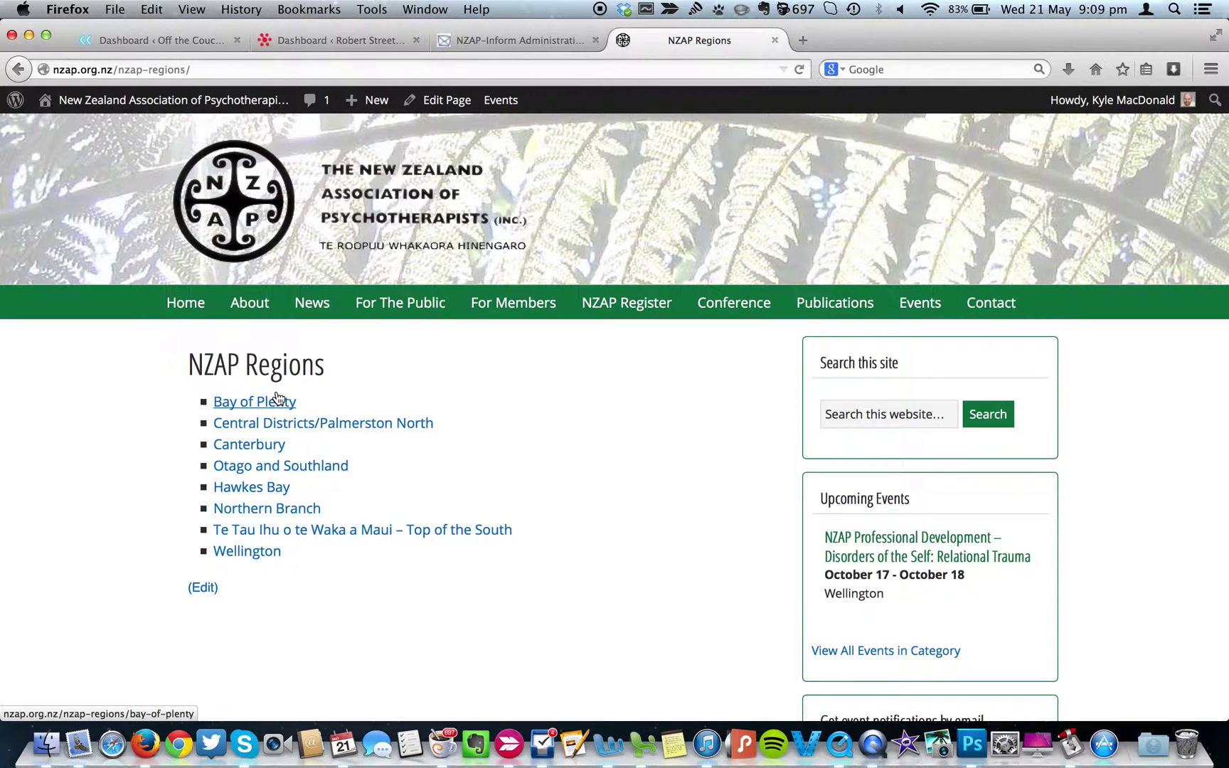
{"action": "left_click", "coordinate": [254, 490]}
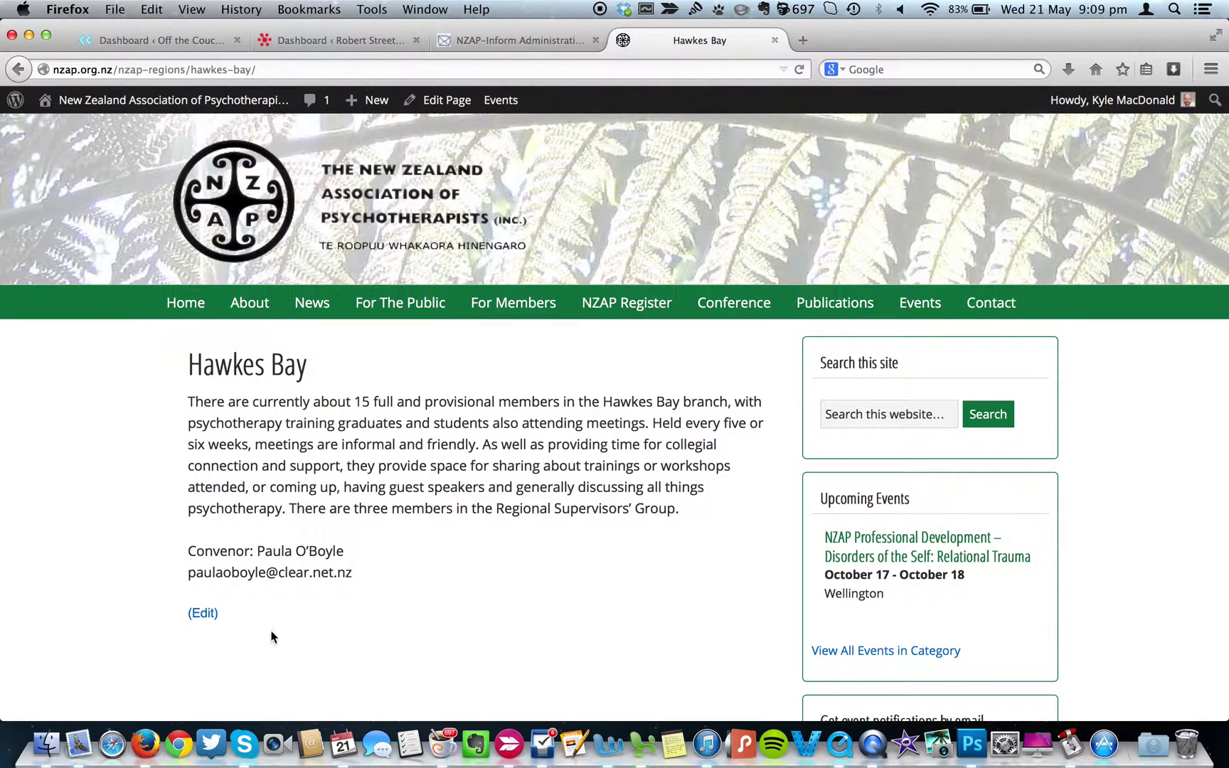
{"action": "left_click", "coordinate": [203, 614]}
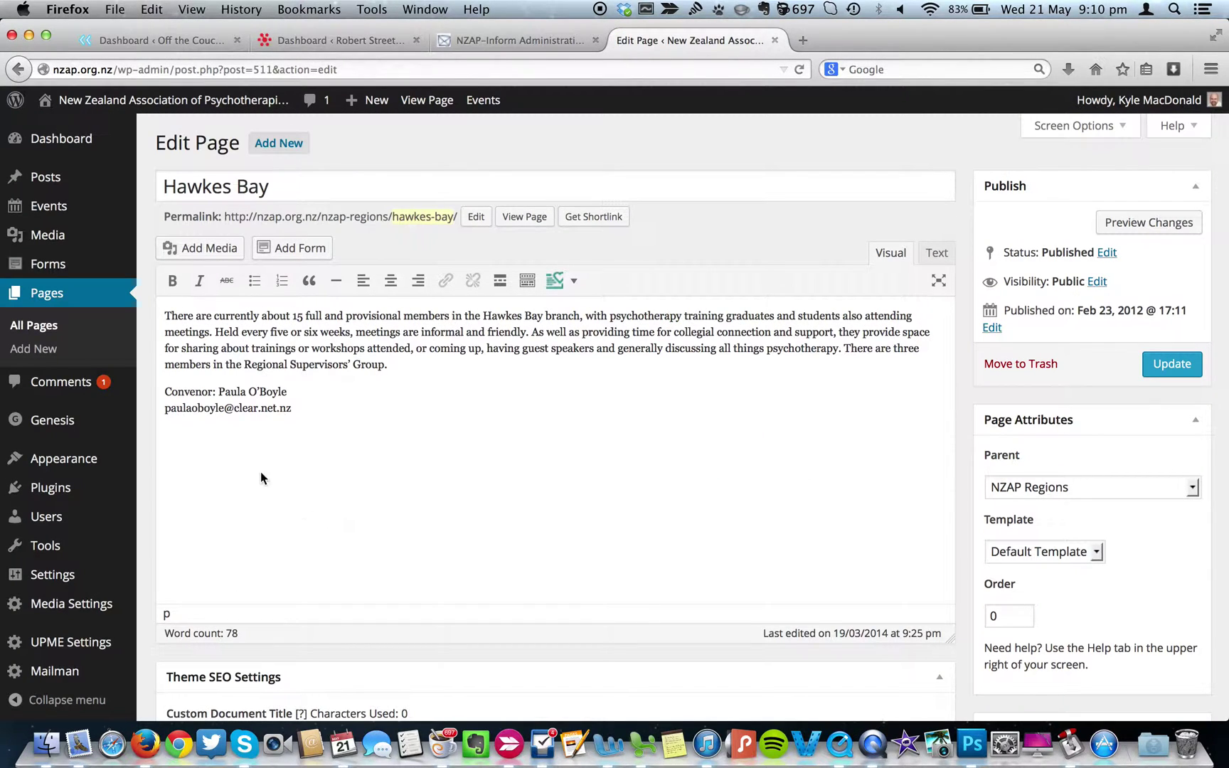
Replace the Hawkes Bay convenor's name and e-mail with the copied details, removing the pasted lead-in so the line starts with "Convenors:".
{"action": "left_click_drag", "start_coordinate": [219, 391], "coordinate": [329, 426]}
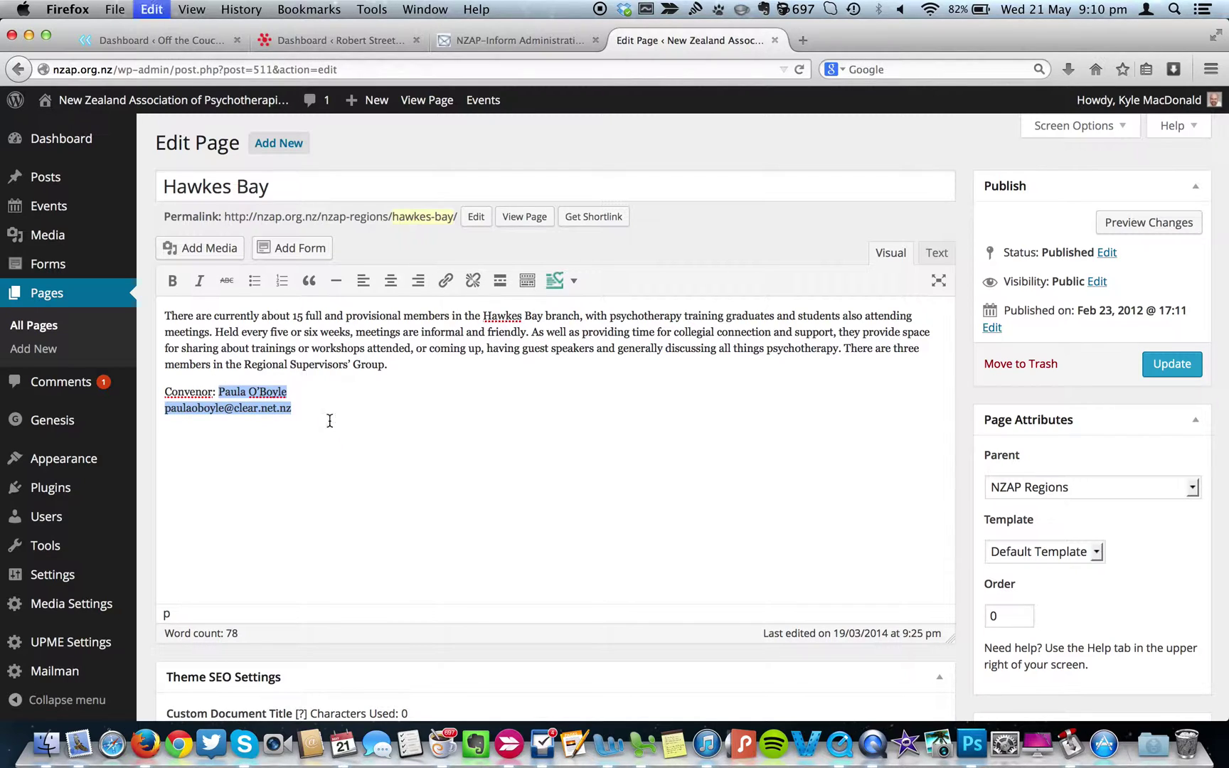
{"action": "key", "text": "super+v"}
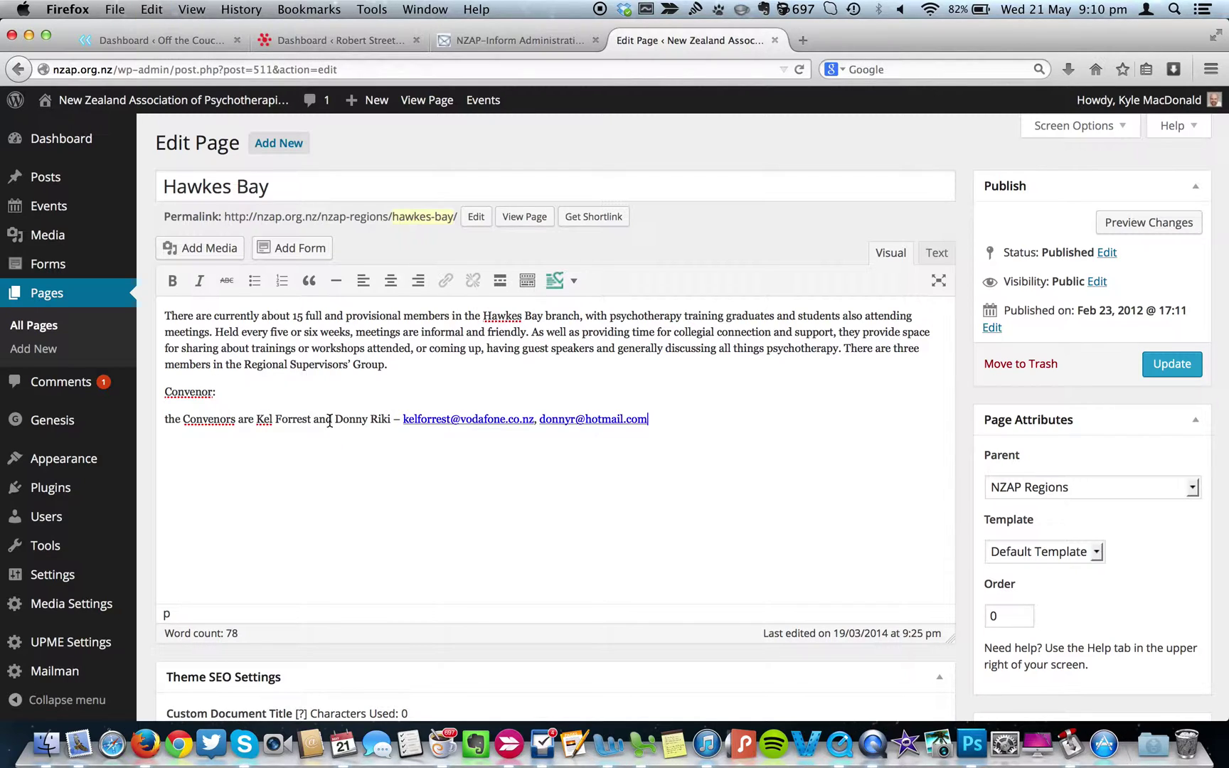
{"action": "left_click", "coordinate": [258, 419]}
{"action": "key", "text": "BackSpace"}
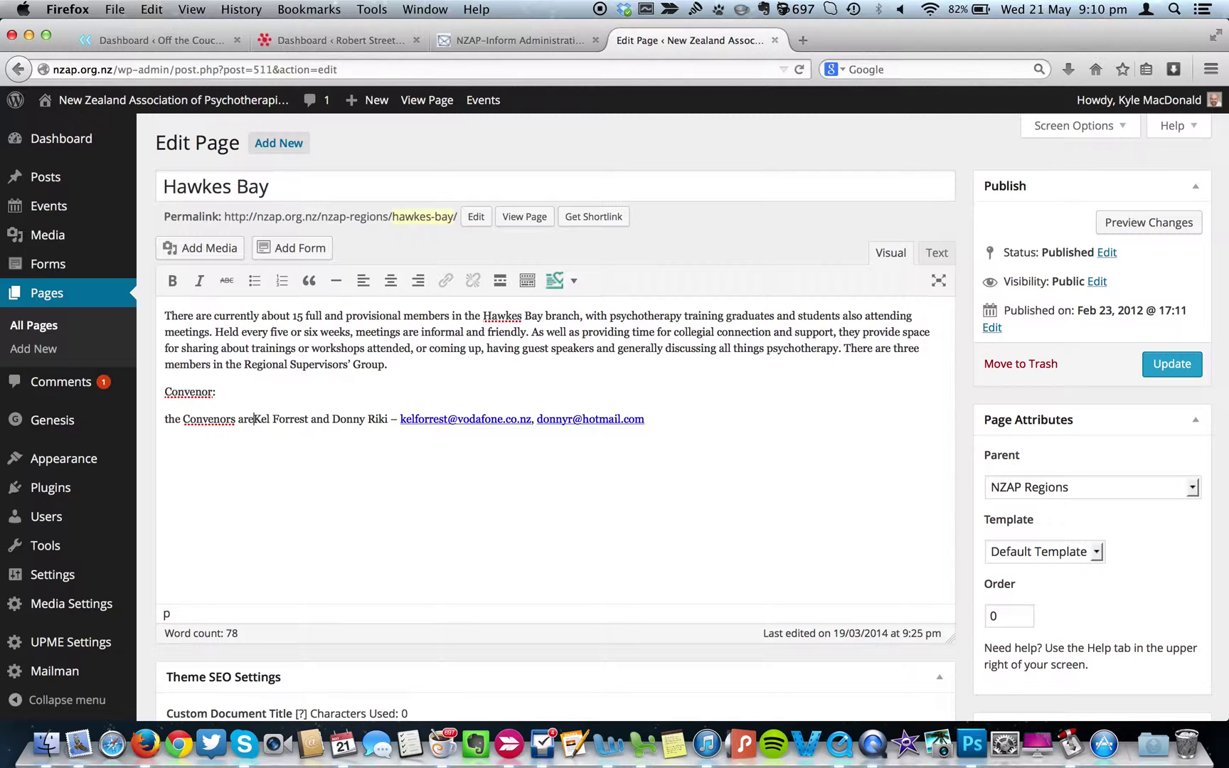
{"action": "key", "text": "BackSpace"}
{"action": "key", "text": "BackSpace"}
{"action": "key", "text": "BackSpace"}
{"action": "key", "text": "BackSpace"}
{"action": "key", "text": "BackSpace"}
{"action": "key", "text": "BackSpace"}
{"action": "key", "text": "BackSpace"}
{"action": "key", "text": "BackSpace"}
{"action": "key", "text": "BackSpace"}
{"action": "key", "text": "BackSpace"}
{"action": "key", "text": "BackSpace"}
{"action": "key", "text": "BackSpace"}
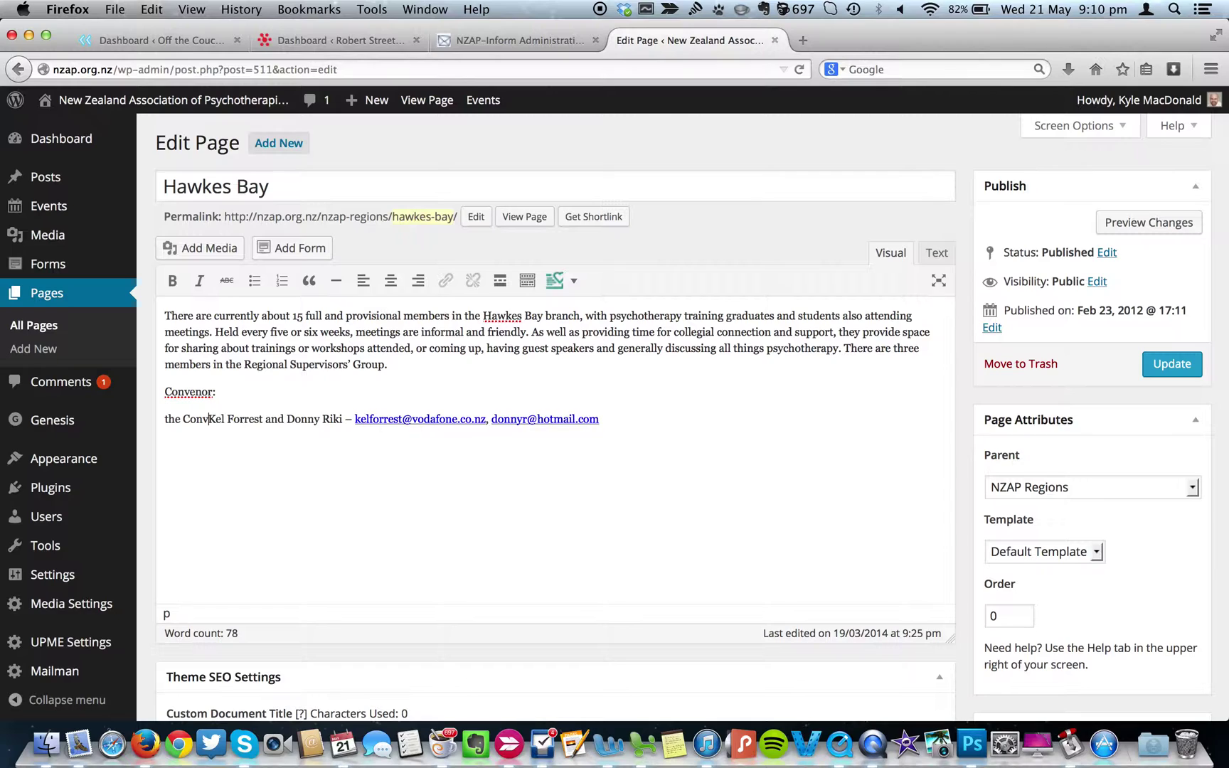
{"action": "key", "text": "BackSpace"}
{"action": "key", "text": "BackSpace"}
{"action": "key", "text": "BackSpace"}
{"action": "key", "text": "BackSpace"}
{"action": "key", "text": "BackSpace"}
{"action": "key", "text": "BackSpace"}
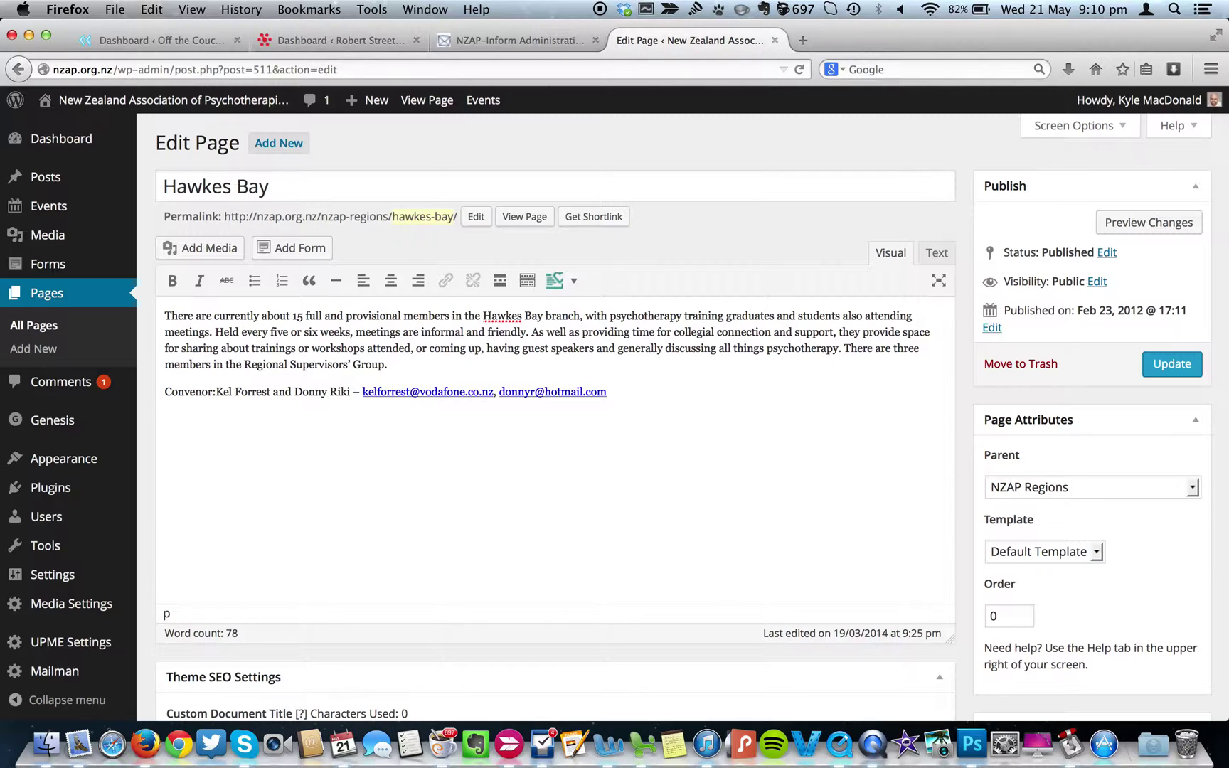
{"action": "type", "text": "s"}
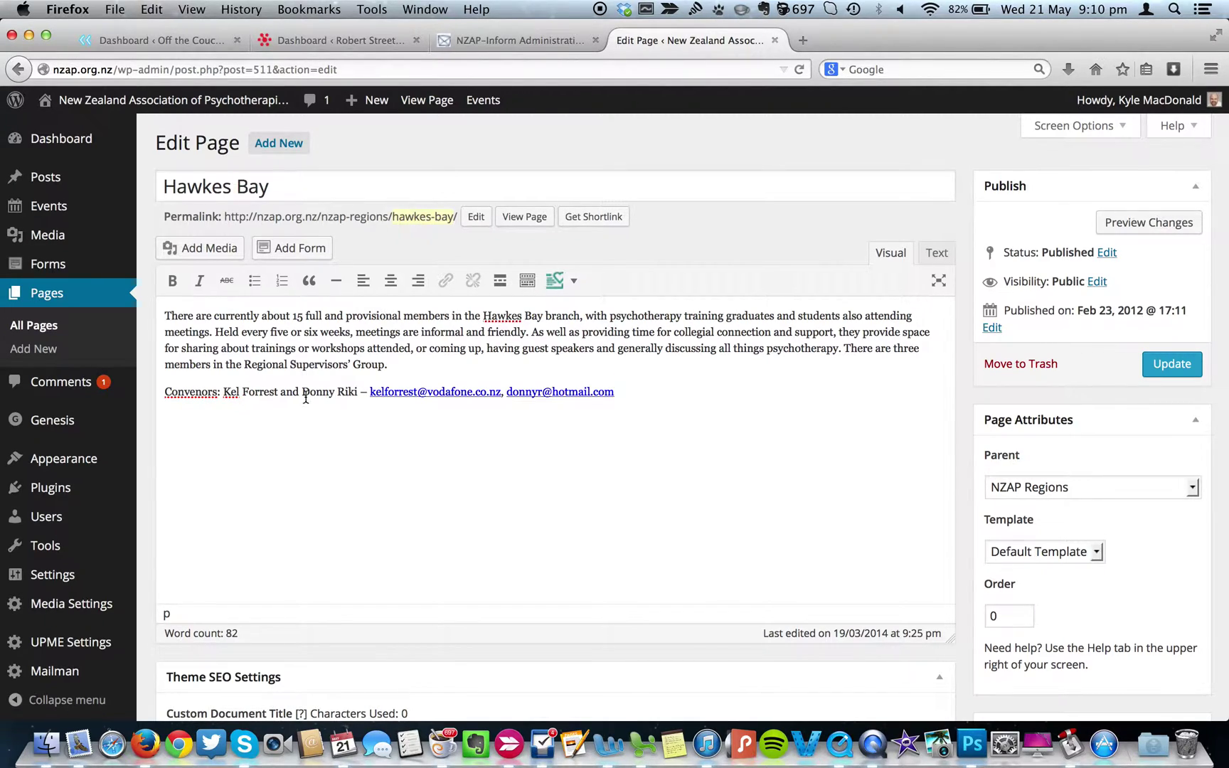
Move the first convenor's e-mail directly after that convenor's name and remove the comma following it.
{"action": "left_click_drag", "start_coordinate": [370, 391], "coordinate": [502, 391]}
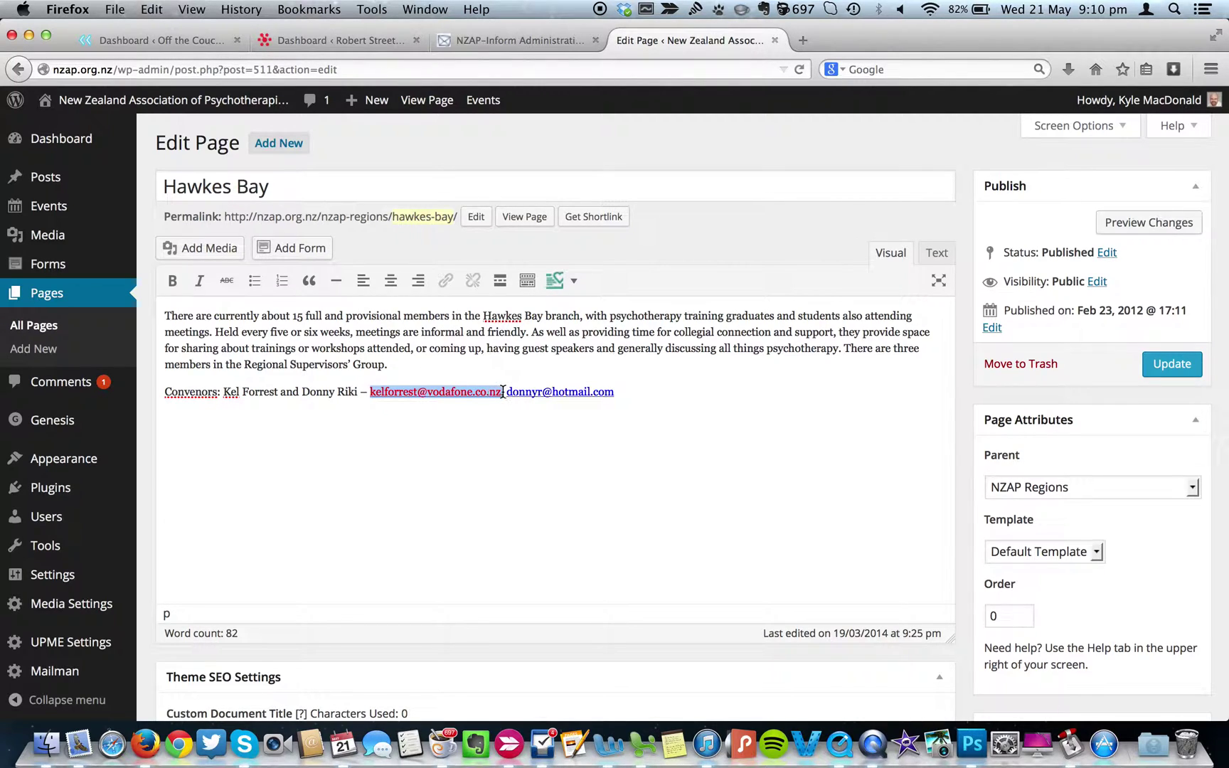
{"action": "key", "text": "BackSpace"}
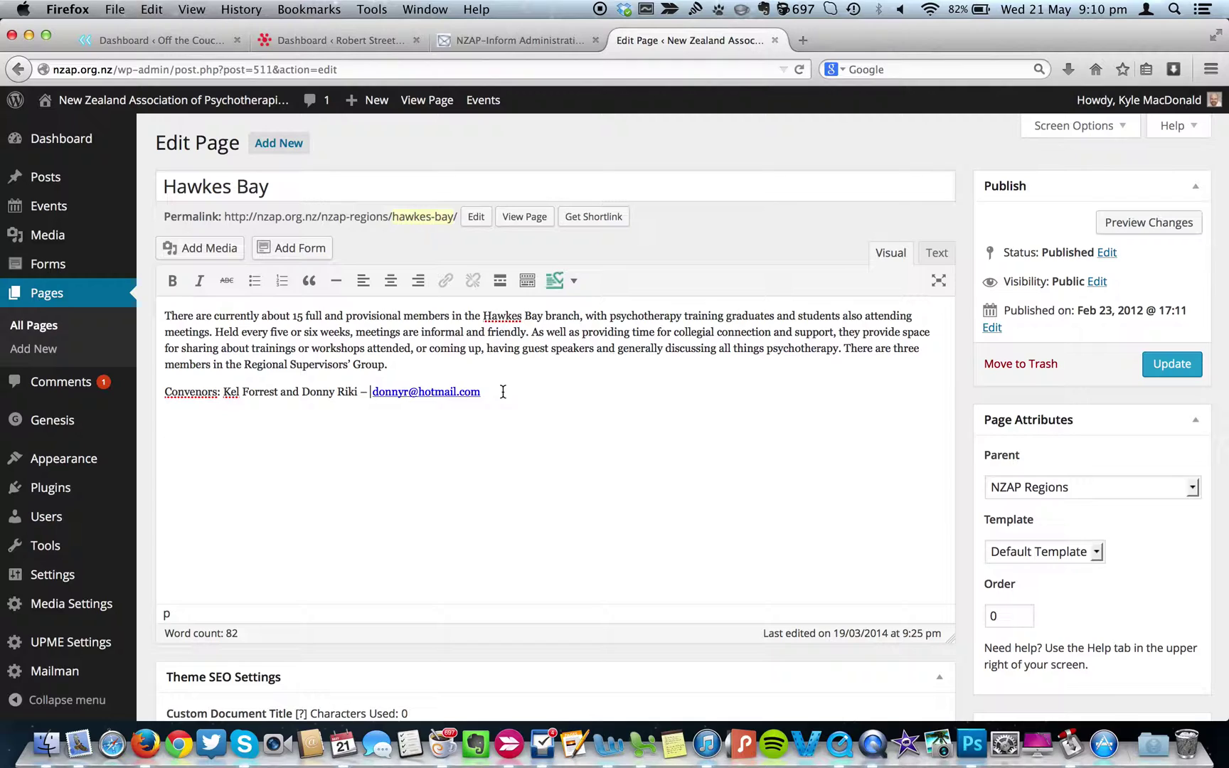
{"action": "left_click", "coordinate": [282, 393]}
{"action": "key", "text": "super+v"}
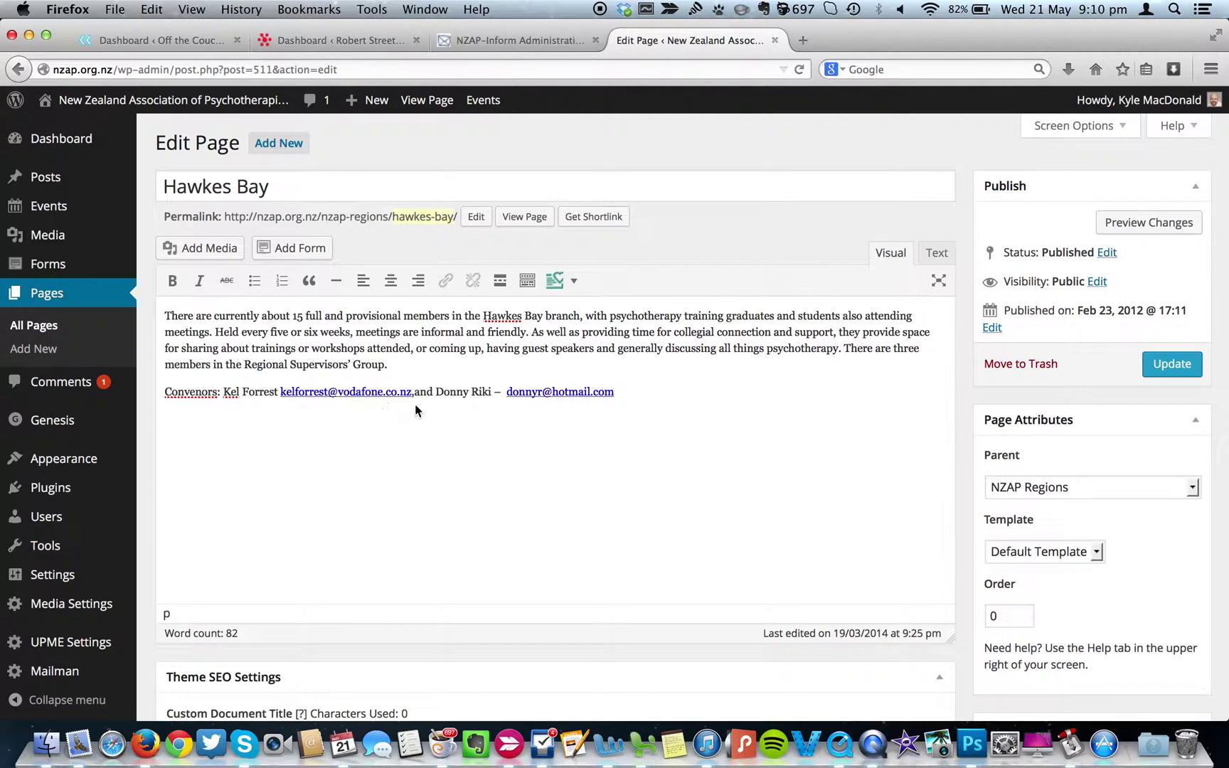
{"action": "key", "text": "BackSpace"}
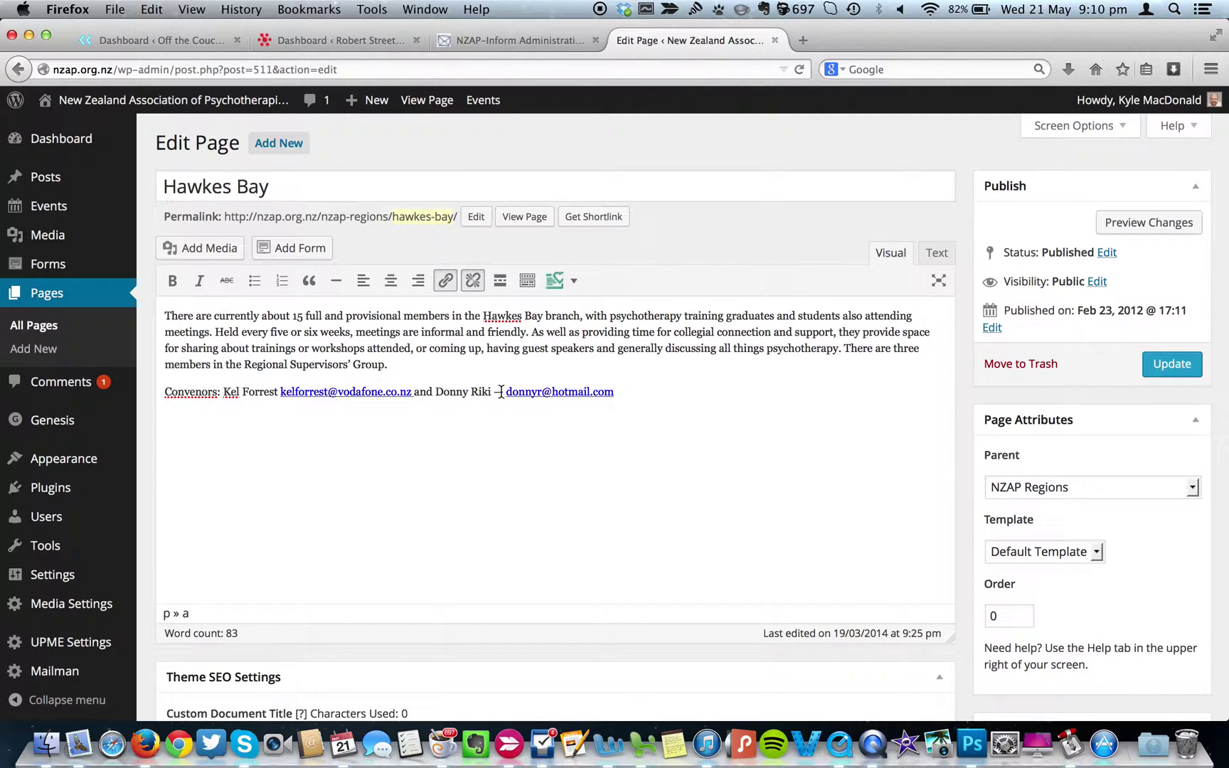
Separate the first convenor's name and e-mail with a hyphen, add a space after the e-mail, and preview the page.
{"action": "left_click", "coordinate": [282, 393]}
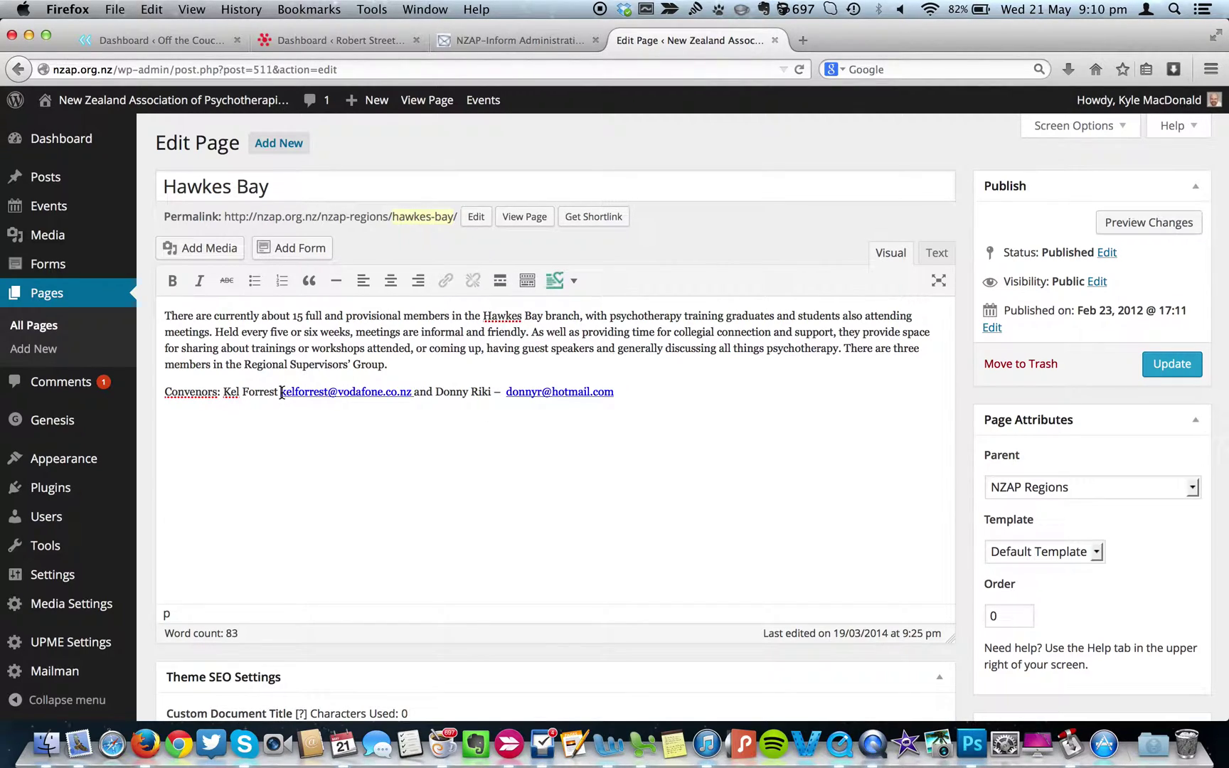
{"action": "type", "text": "-"}
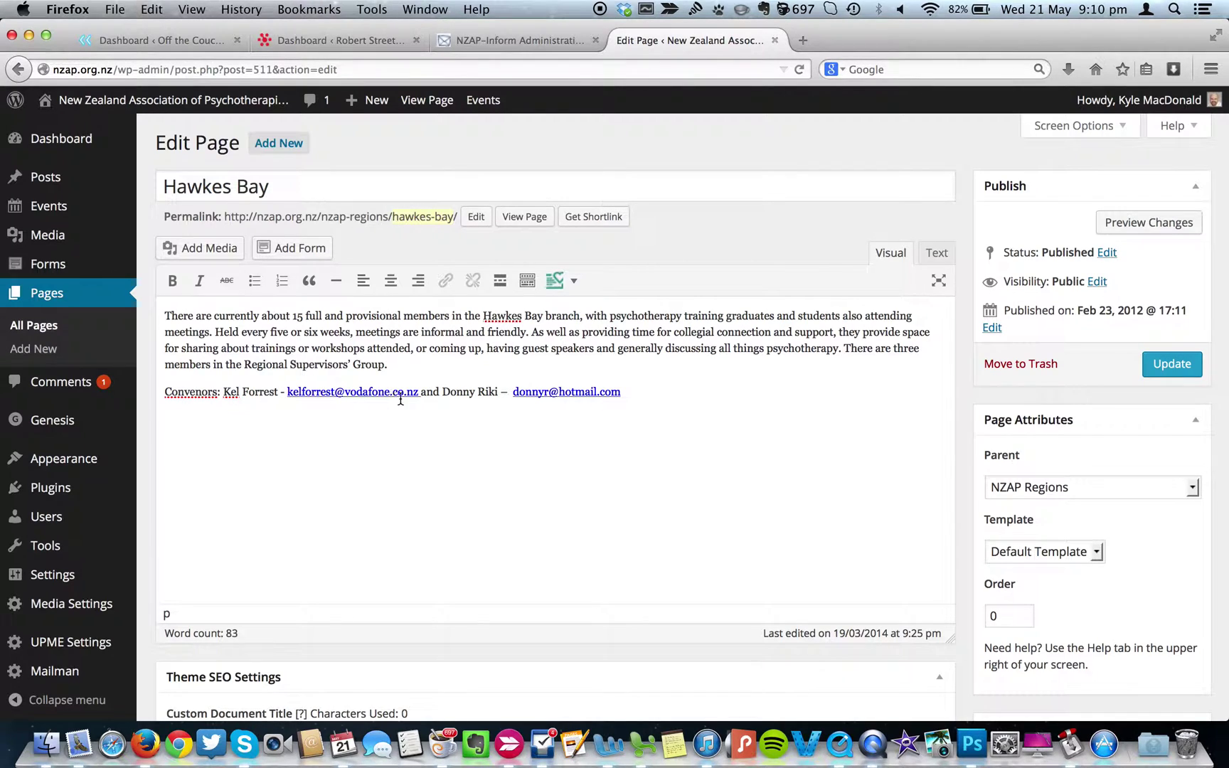
{"action": "left_click", "coordinate": [422, 393]}
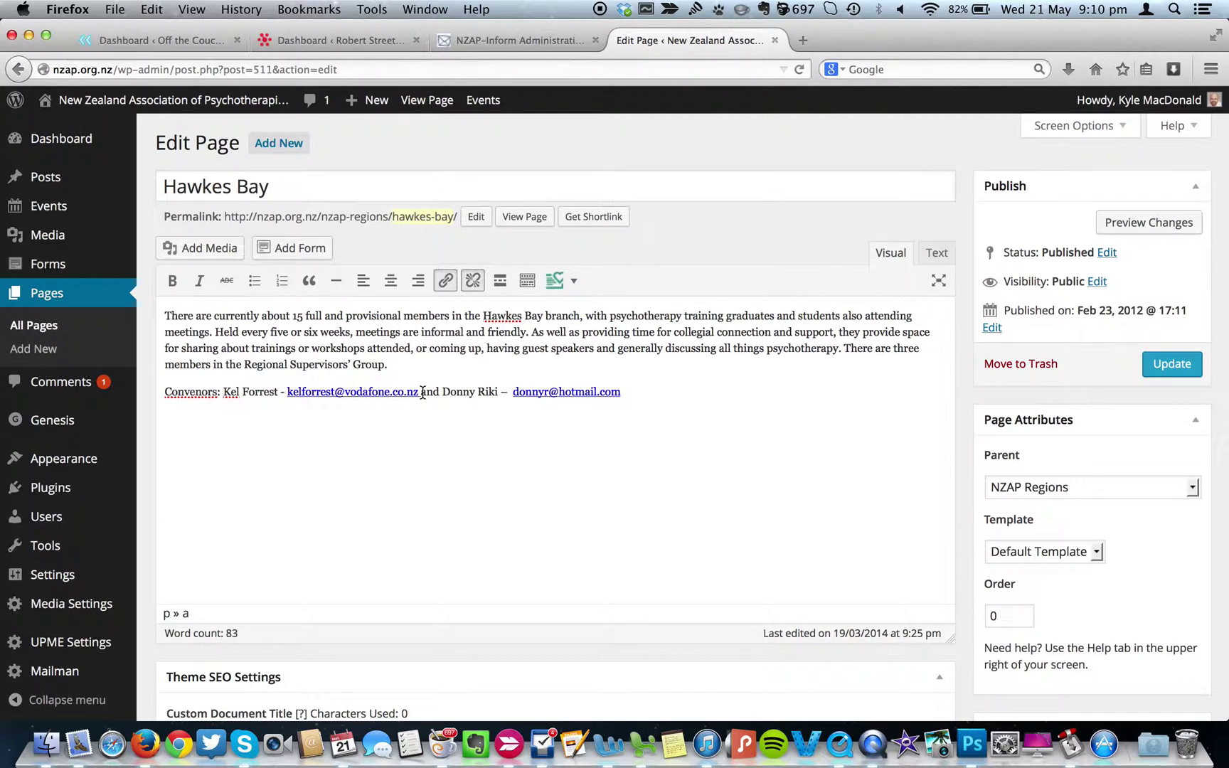
{"action": "left_click", "coordinate": [1164, 221]}
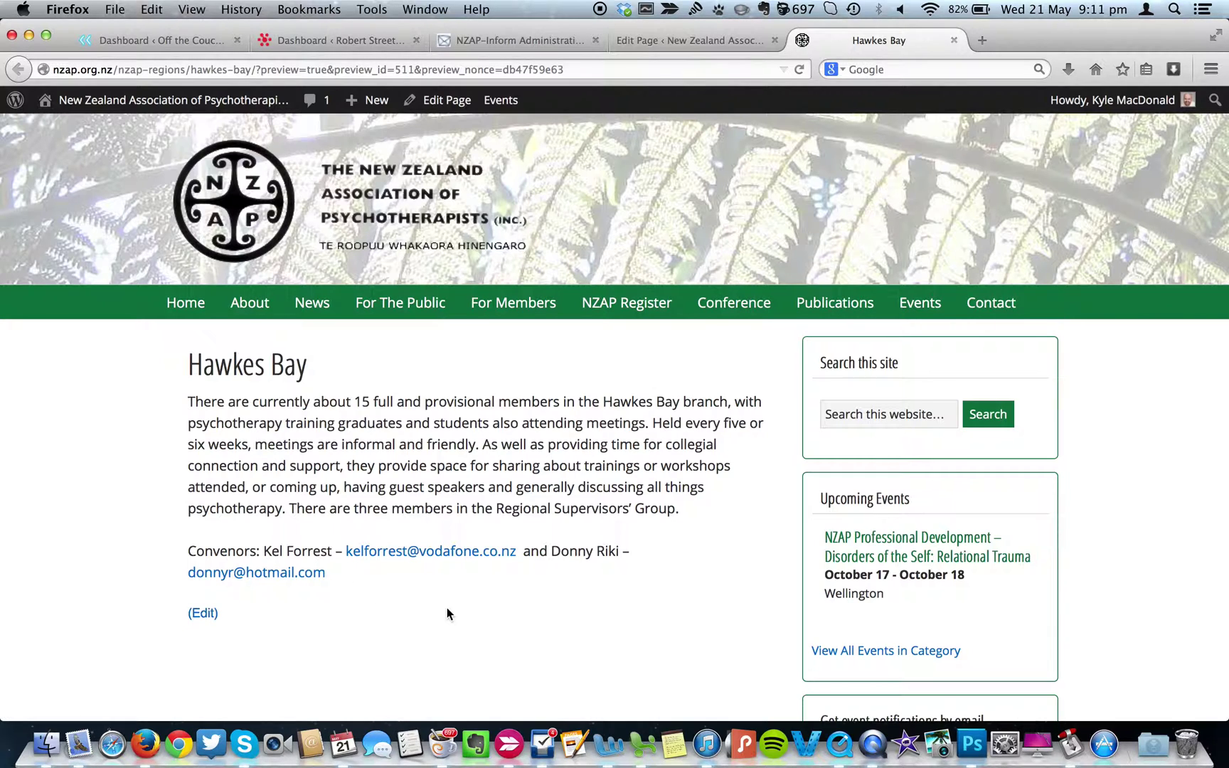
{"action": "left_click", "coordinate": [954, 41]}
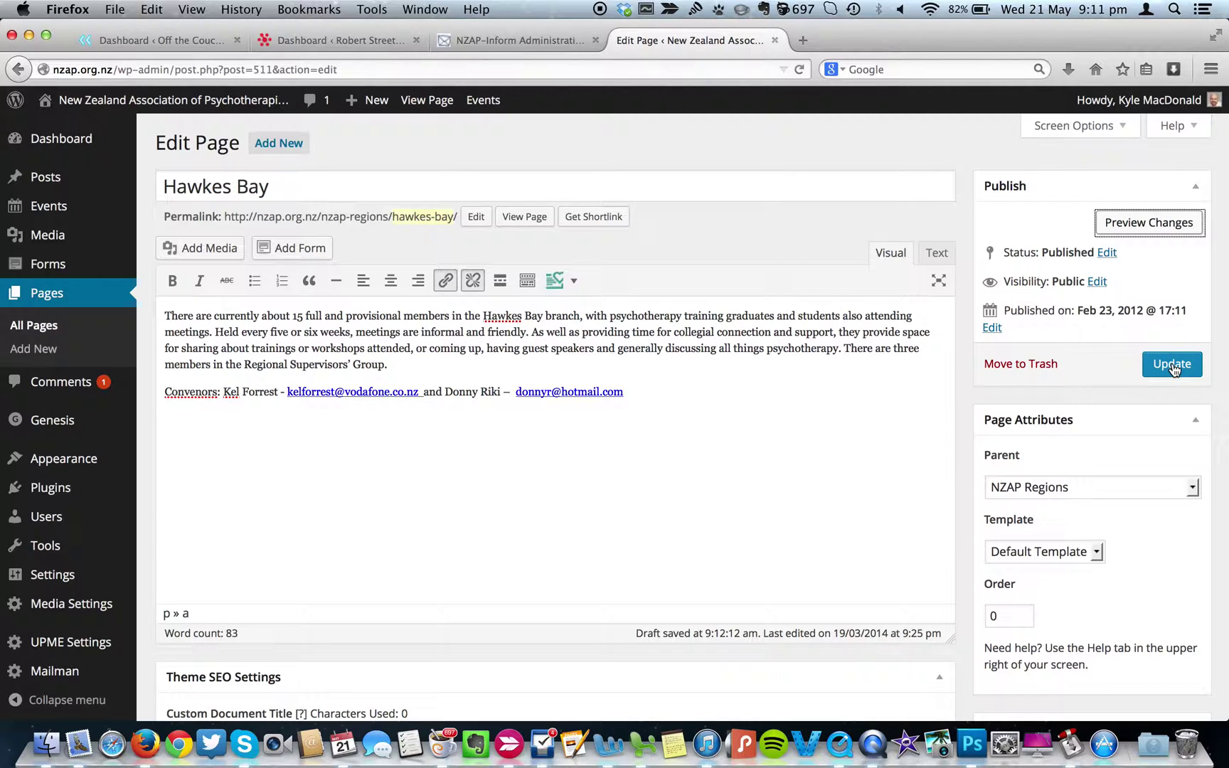
Put the convenors' names and e-mails in a new paragraph below "Convenors:" and preview the page again.
{"action": "left_click", "coordinate": [224, 391]}
{"action": "key", "text": "Return"}
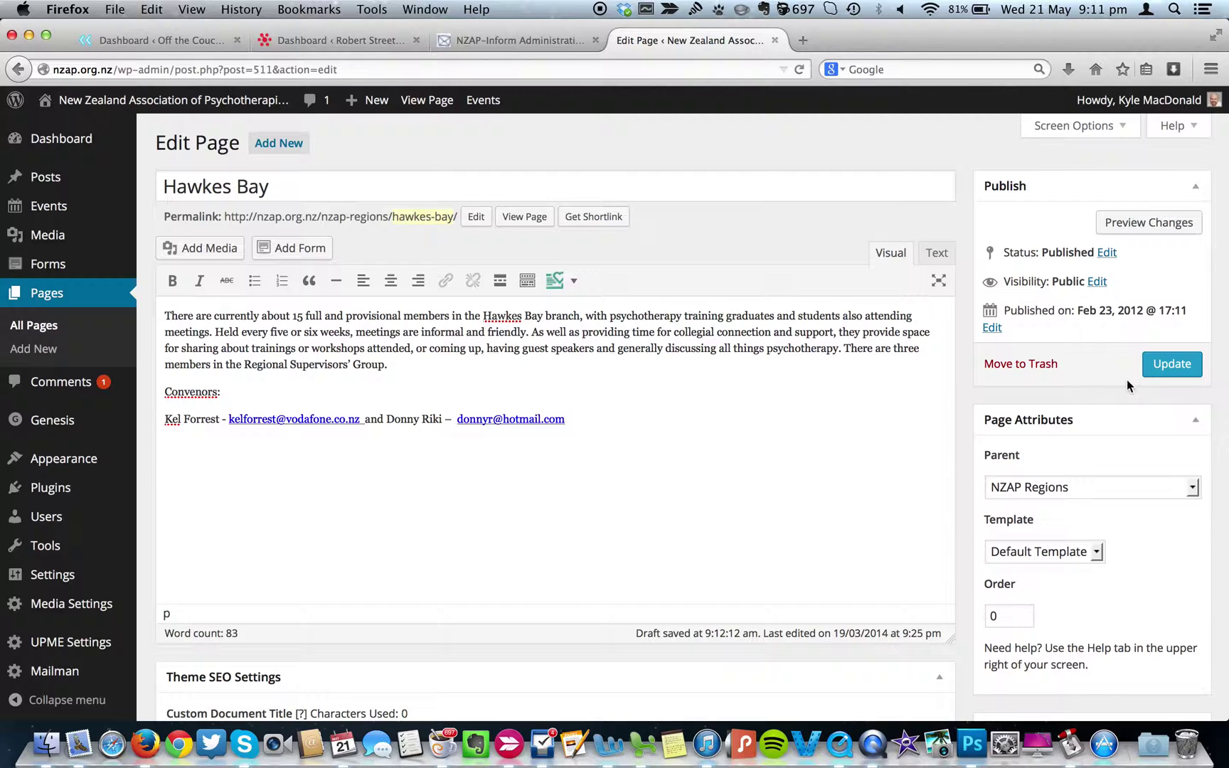
{"action": "left_click", "coordinate": [1131, 219]}
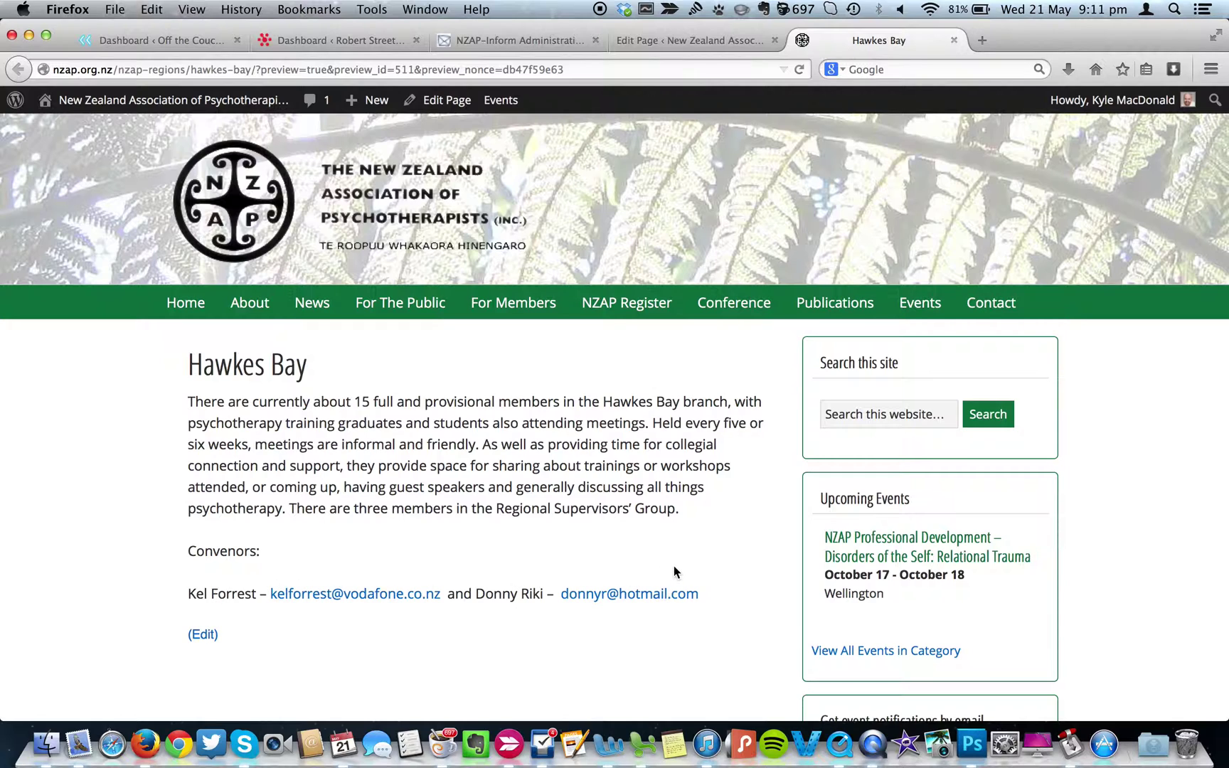
{"action": "left_click", "coordinate": [954, 40]}
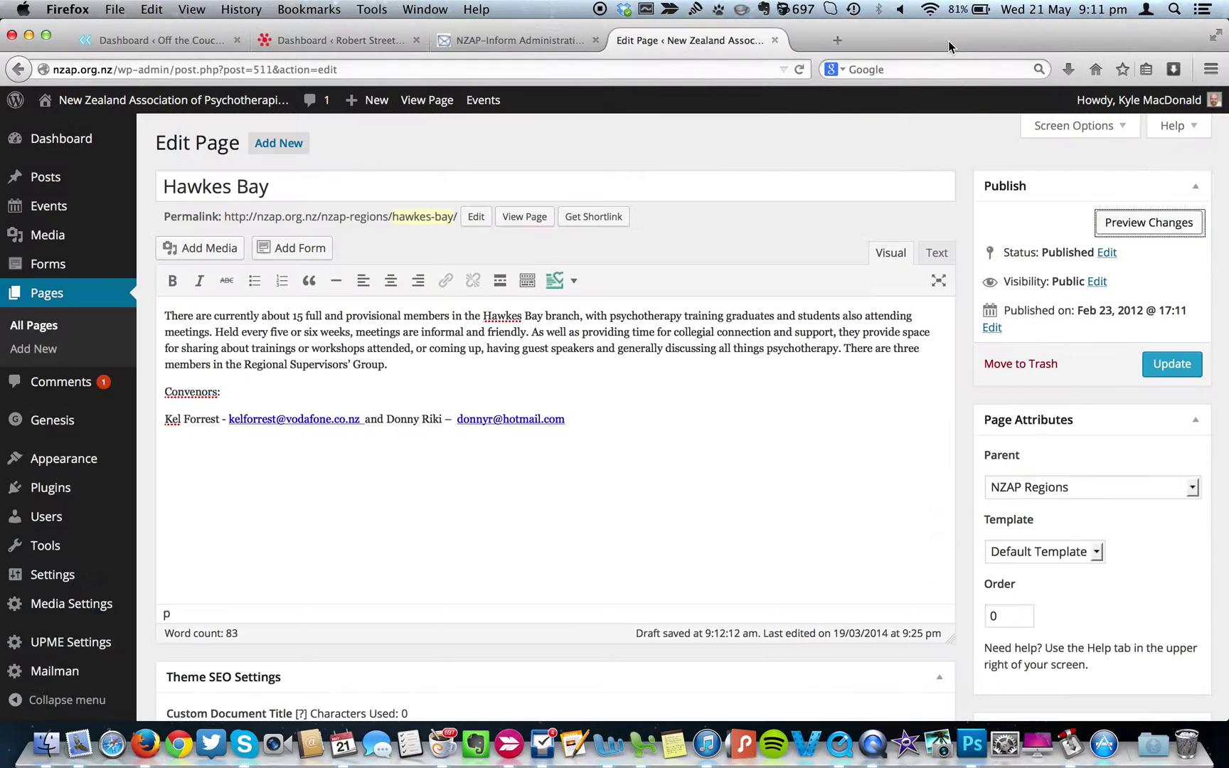
Update the Hawkes Bay page and review the convenor details on the live page.
{"action": "left_click", "coordinate": [1173, 364]}
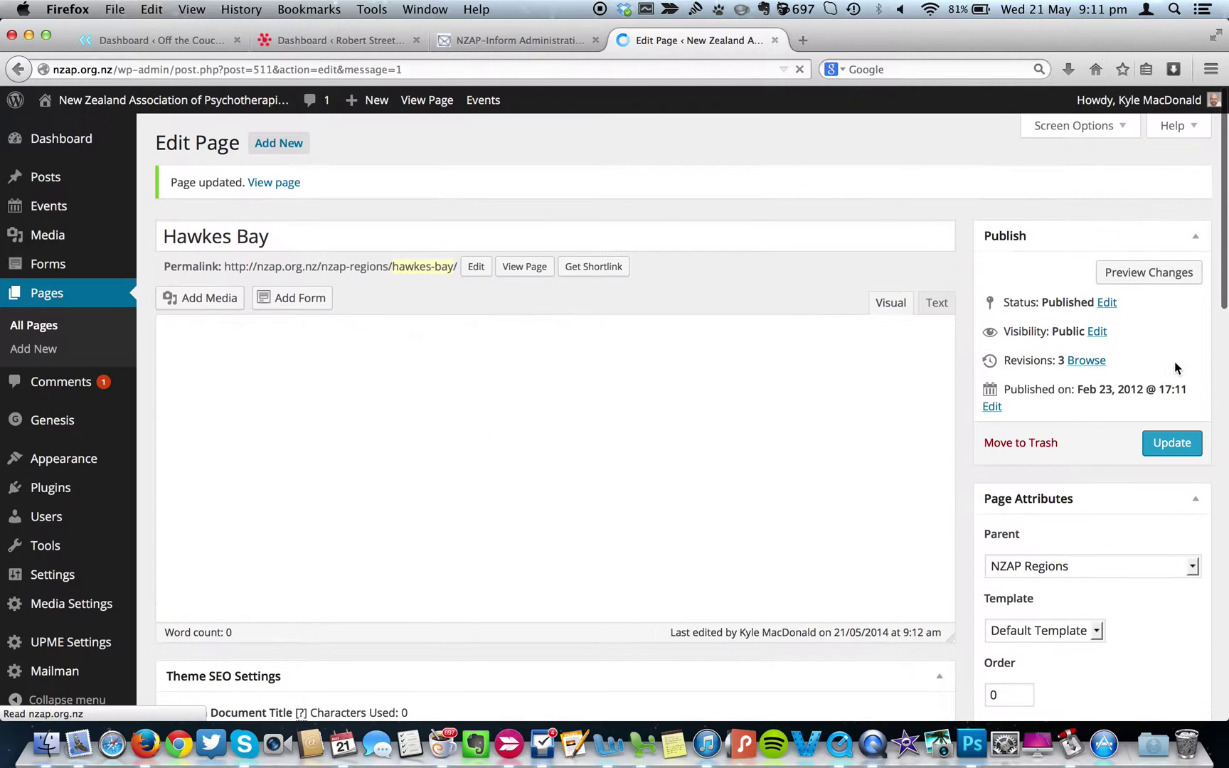
{"action": "left_click", "coordinate": [521, 268]}
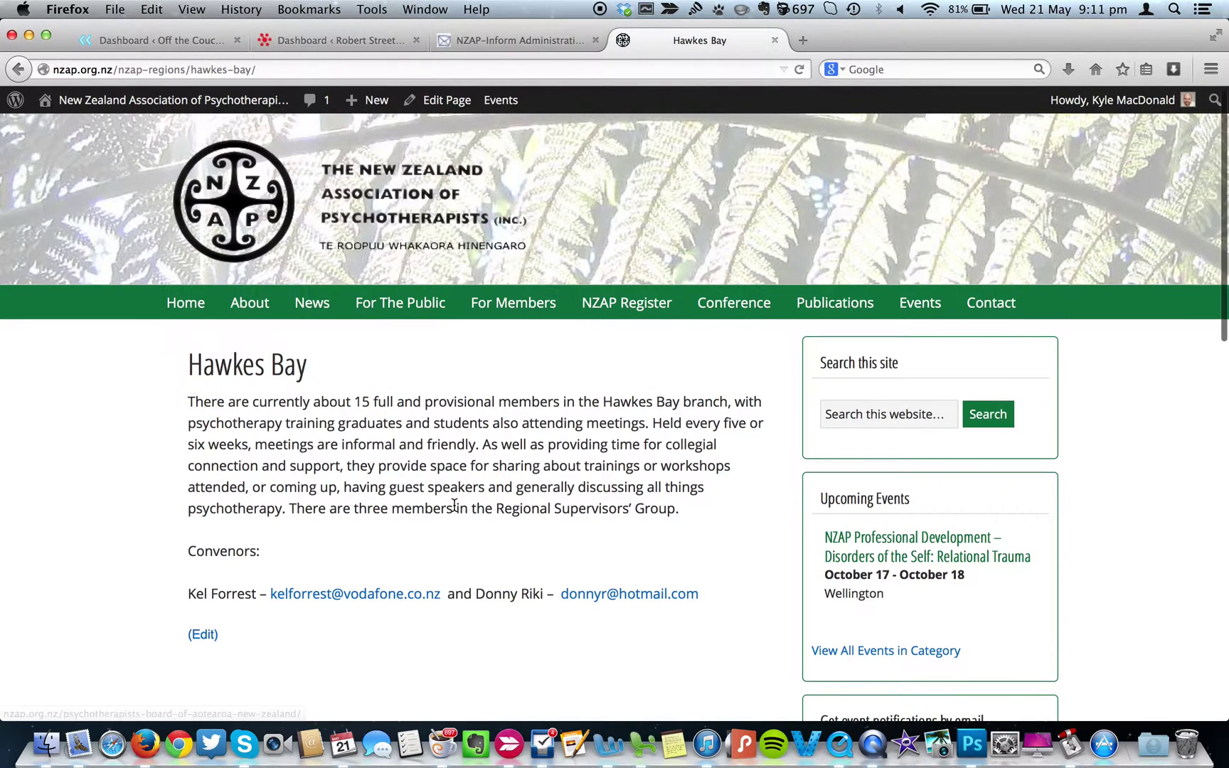
{"action": "scroll", "coordinate": [454, 505], "scroll_direction": "down", "scroll_amount": 3}
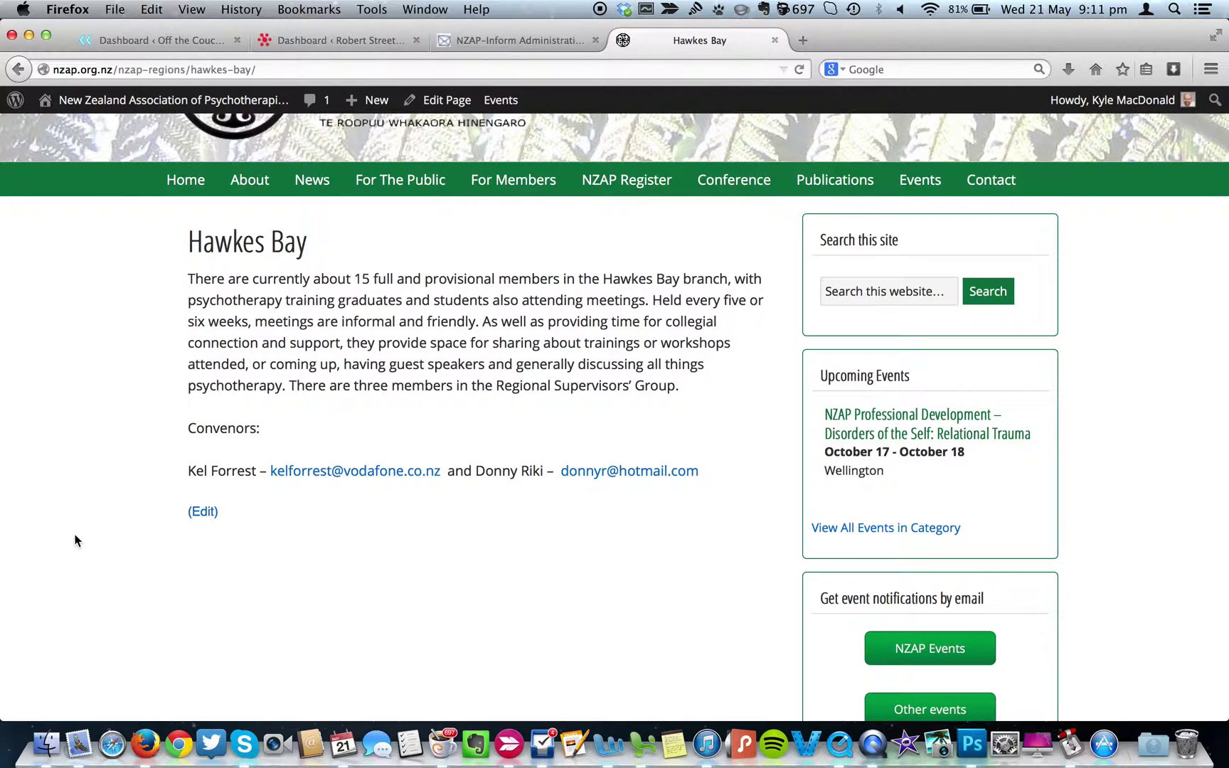
{"action": "scroll", "coordinate": [76, 541], "scroll_direction": "up", "scroll_amount": 3}
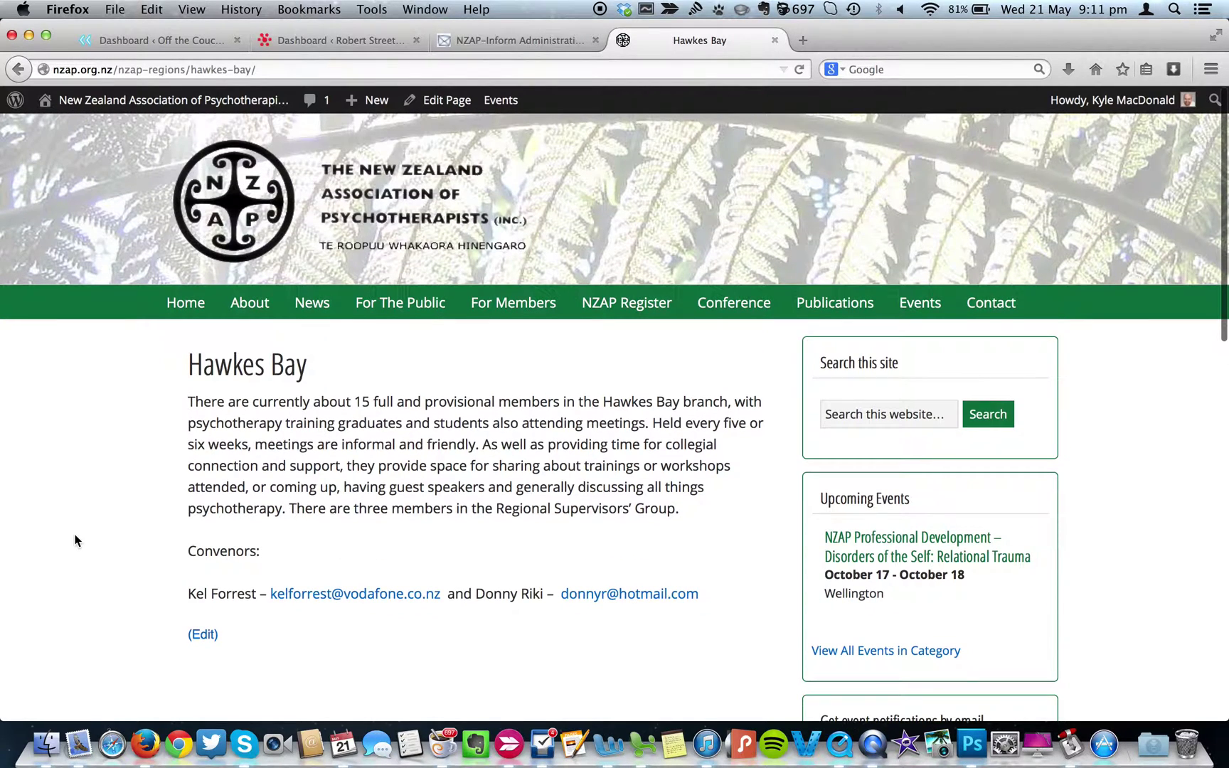
{"action": "scroll", "coordinate": [76, 542], "scroll_direction": "down", "scroll_amount": 4}
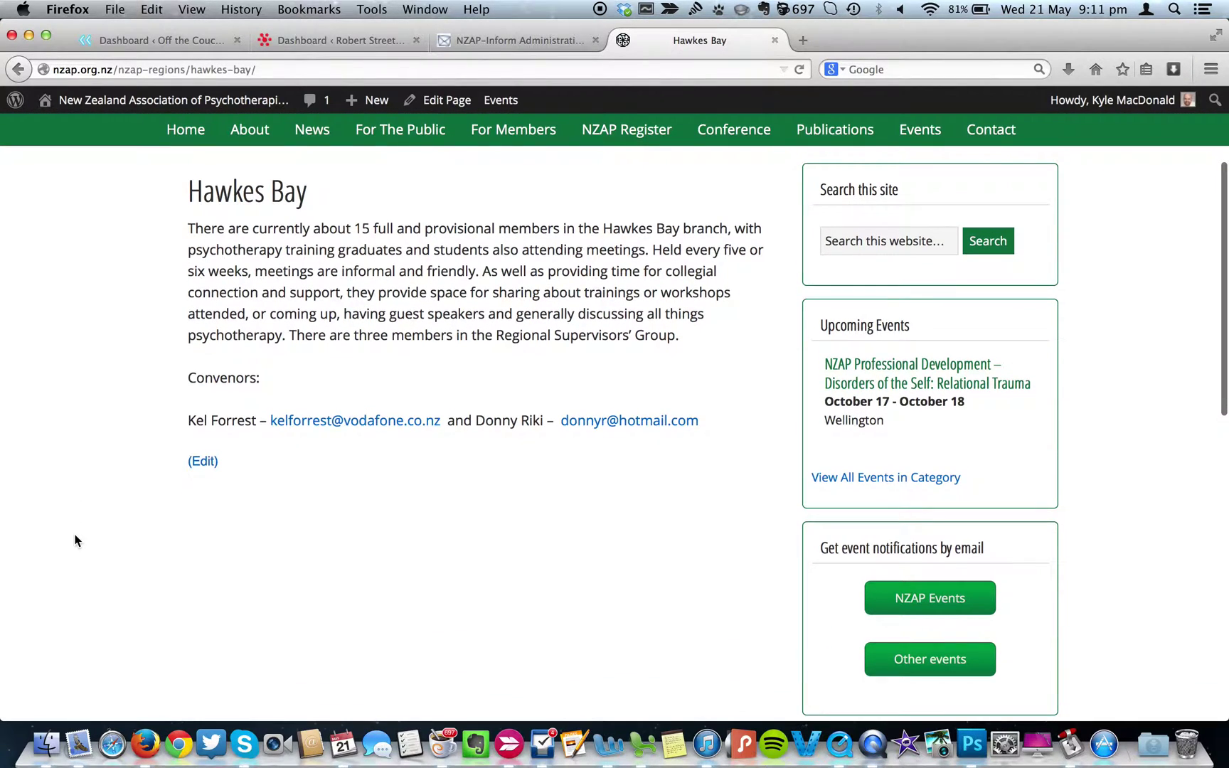
{"action": "scroll", "coordinate": [76, 542], "scroll_direction": "up", "scroll_amount": 3}
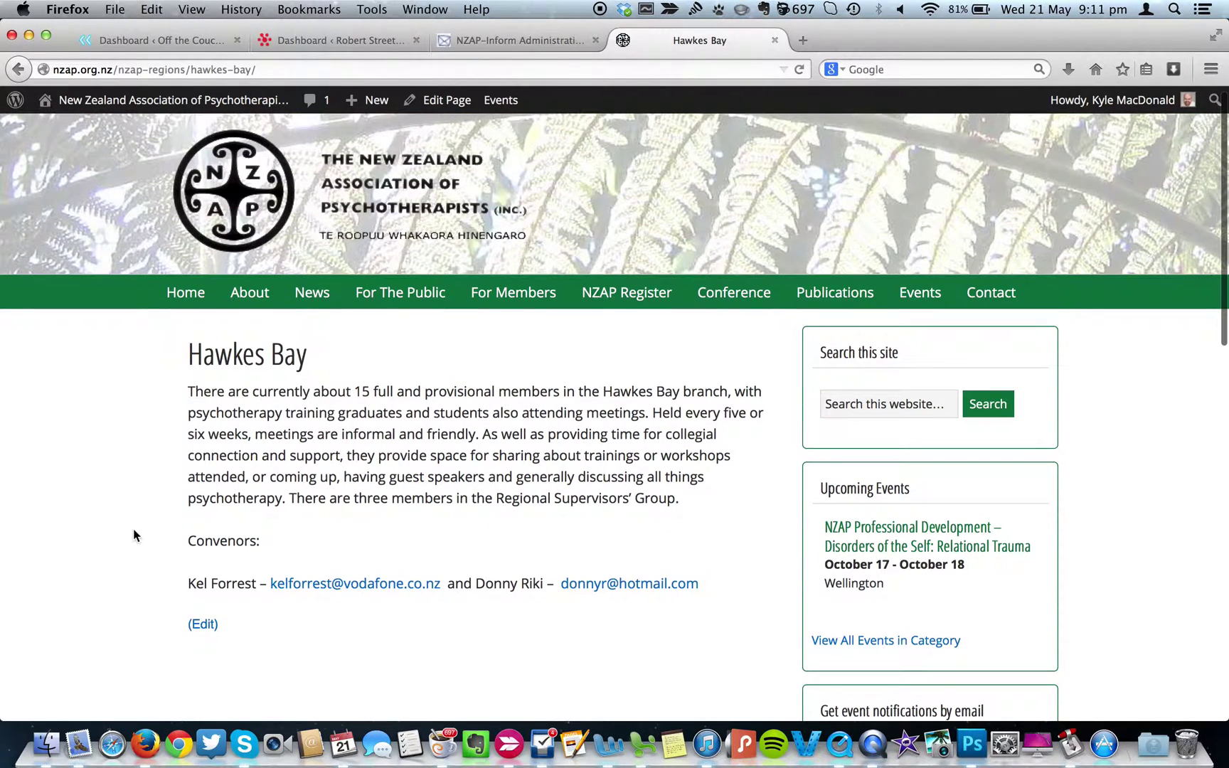